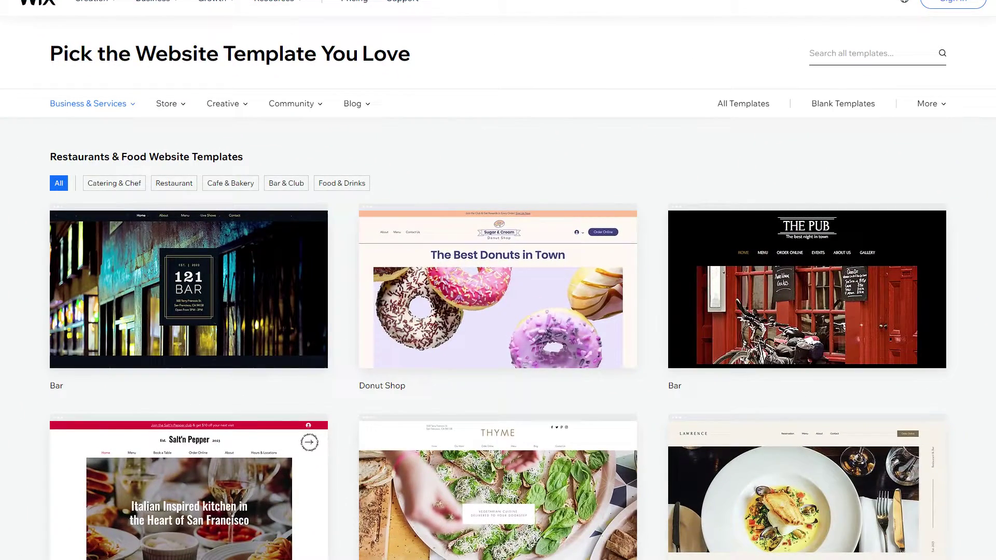
# Switch to the My Sites dashboard, look over the existing sites, and start a new site
pyautogui.scroll(-4, 498, 280)
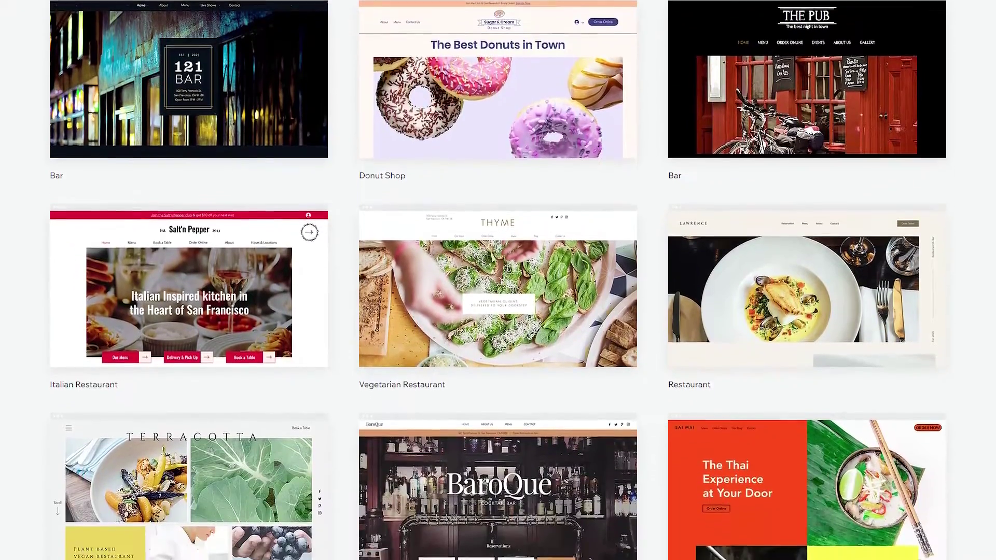
pyautogui.scroll(-3, 498, 281)
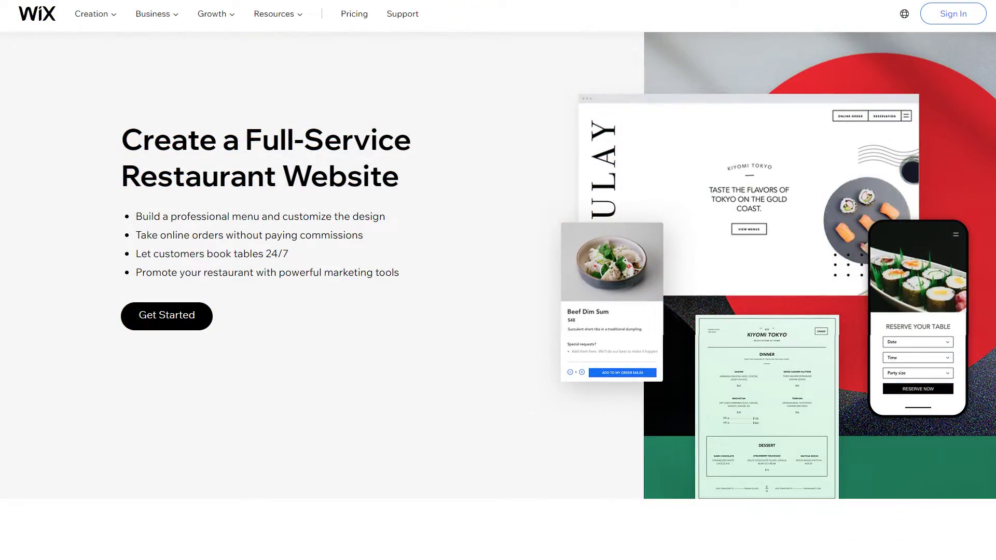
pyautogui.scroll(-10, 498, 280)
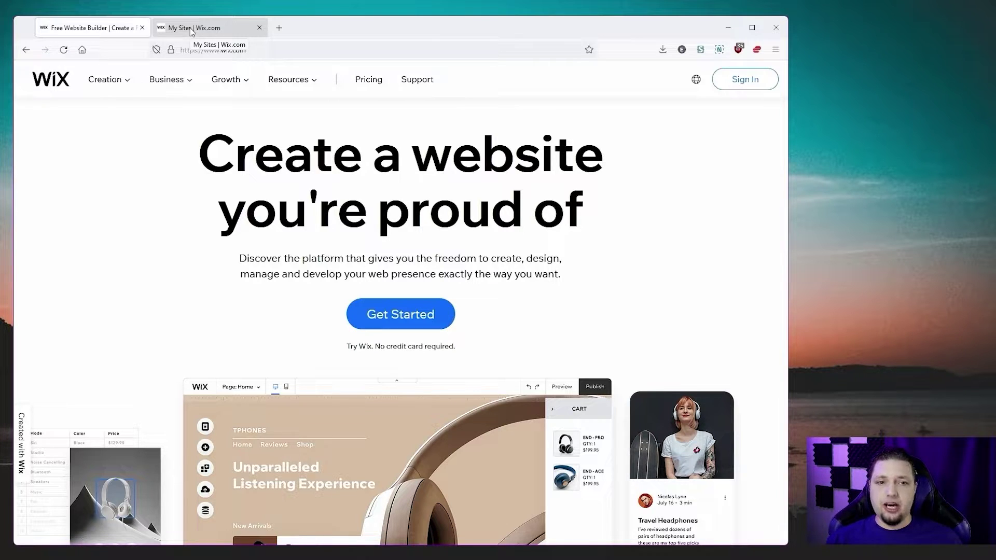
pyautogui.click(193, 29)
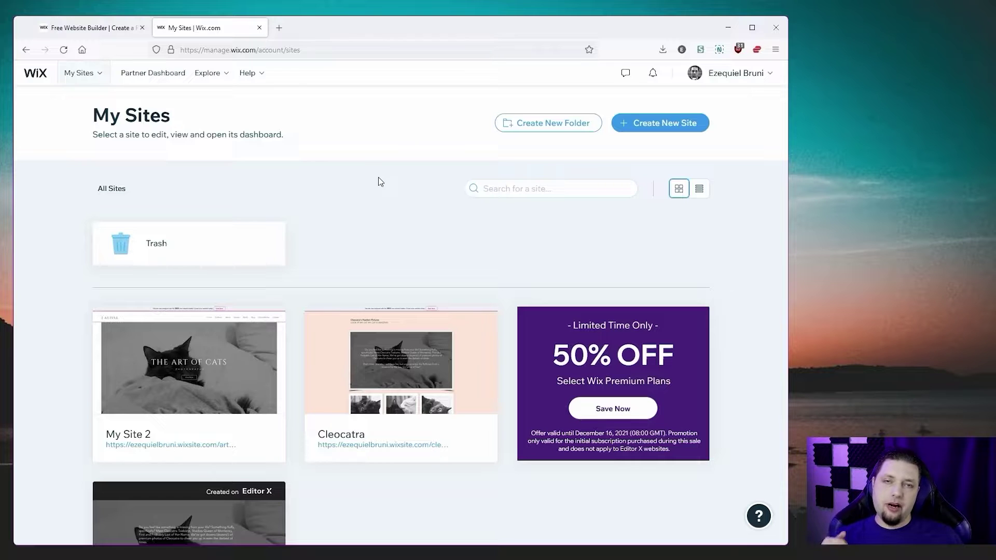
pyautogui.scroll(-3, 378, 182)
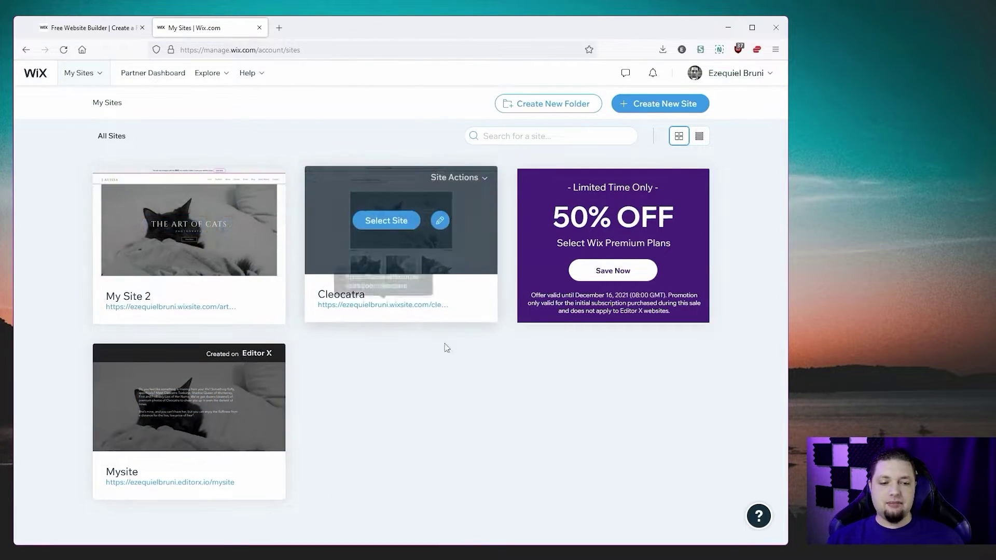
pyautogui.scroll(3, 509, 438)
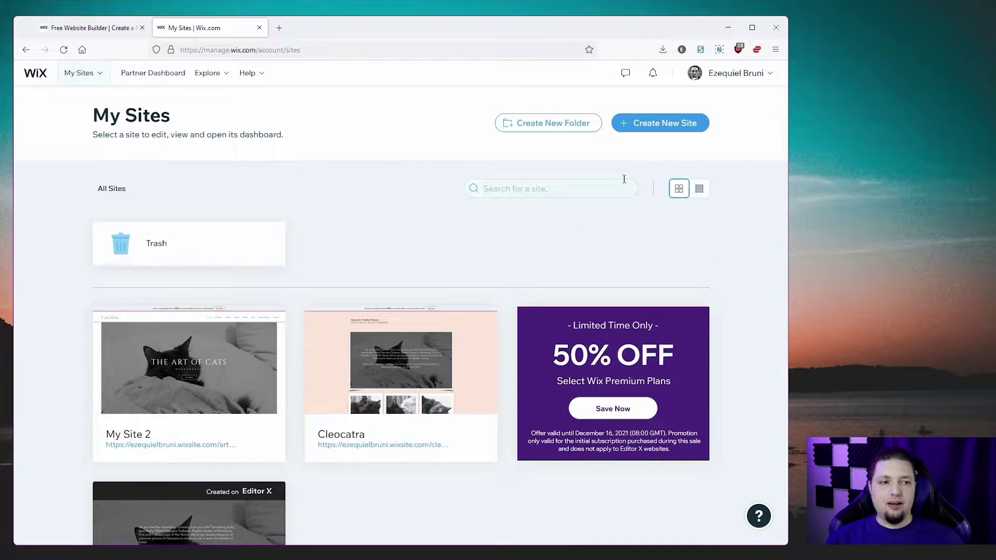
pyautogui.click(660, 125)
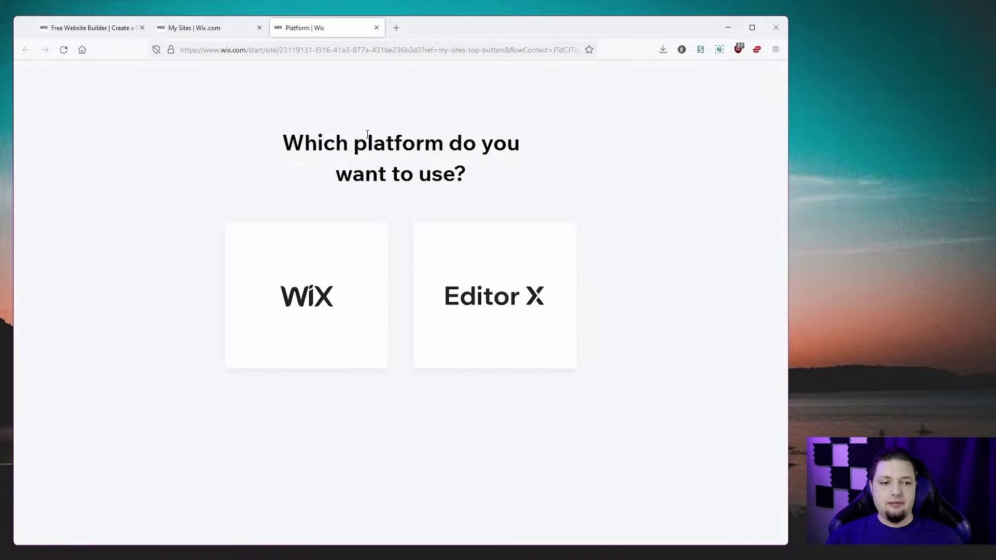
# Create a classic Wix site with Restaurant as the website type
pyautogui.click(480, 300)
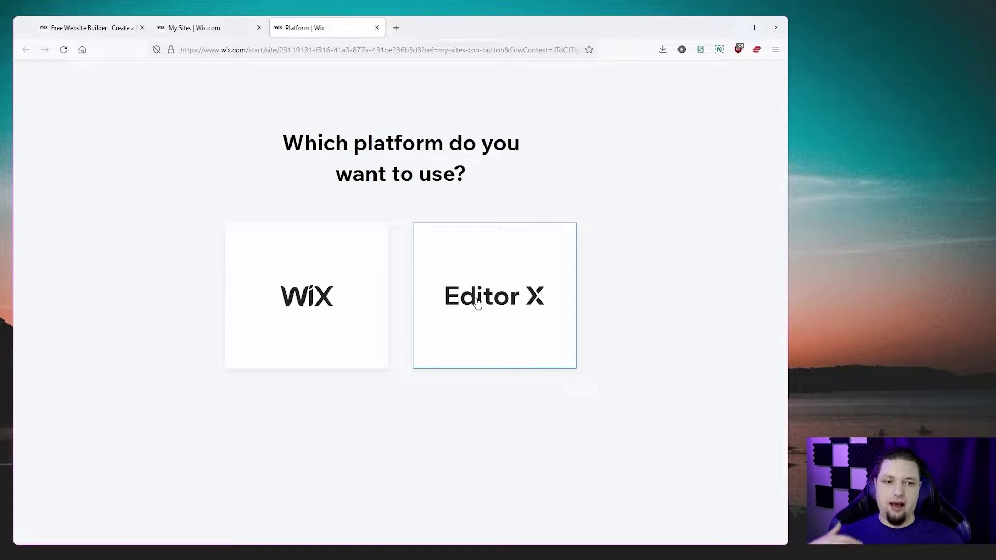
pyautogui.click(284, 274)
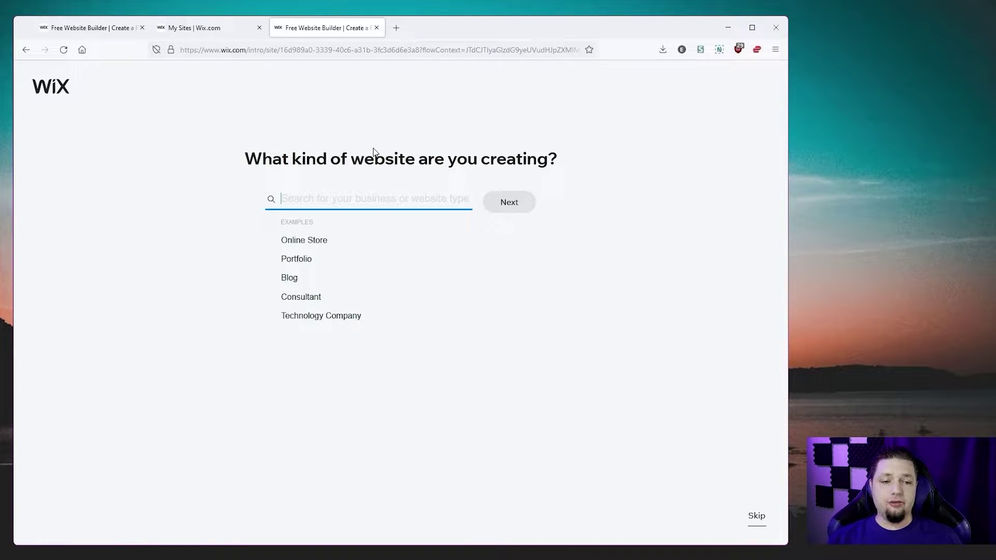
pyautogui.write('restaur')
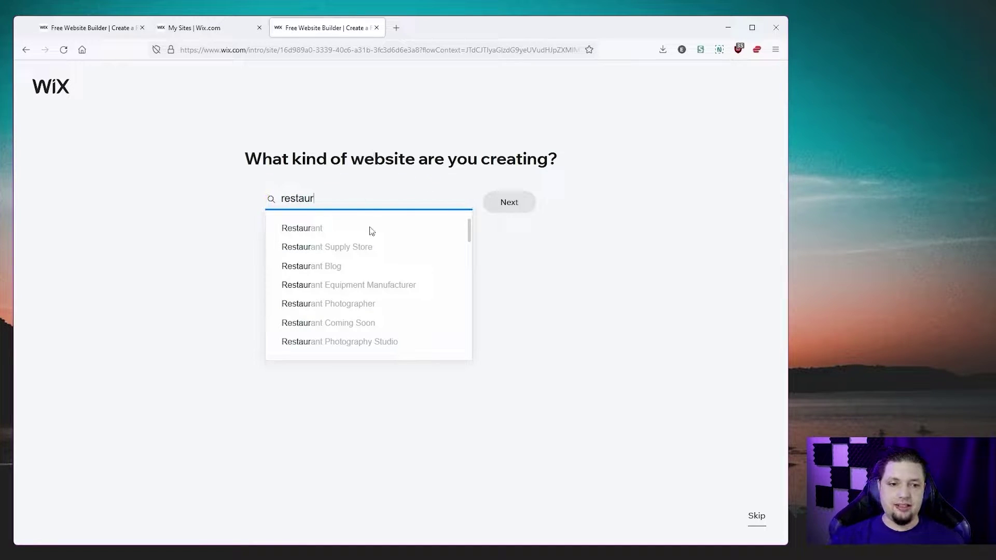
pyautogui.click(340, 229)
pyautogui.click(519, 206)
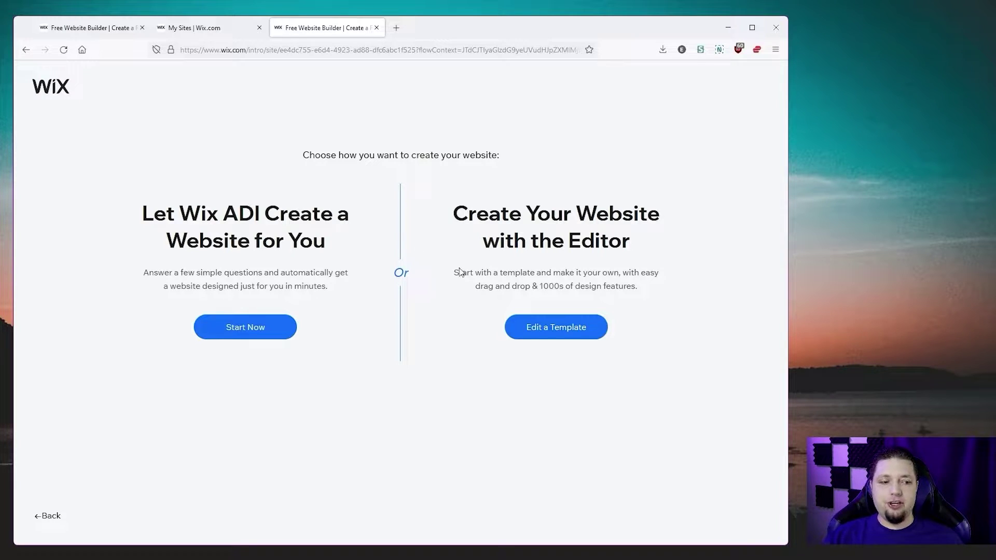
# Browse the Restaurant templates and open Fast Food Delivery for editing
pyautogui.click(560, 330)
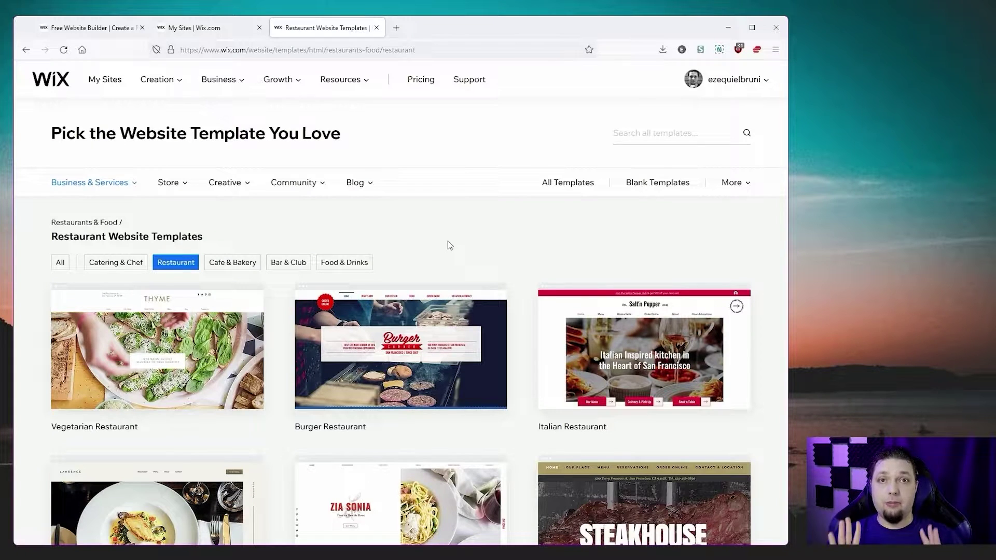
pyautogui.scroll(-3, 445, 243)
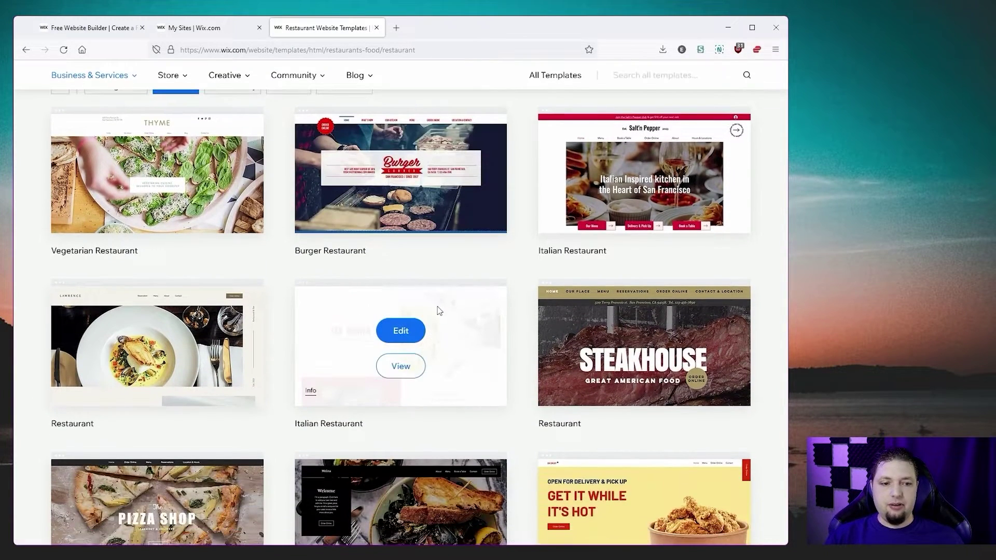
pyautogui.moveTo(419, 229)
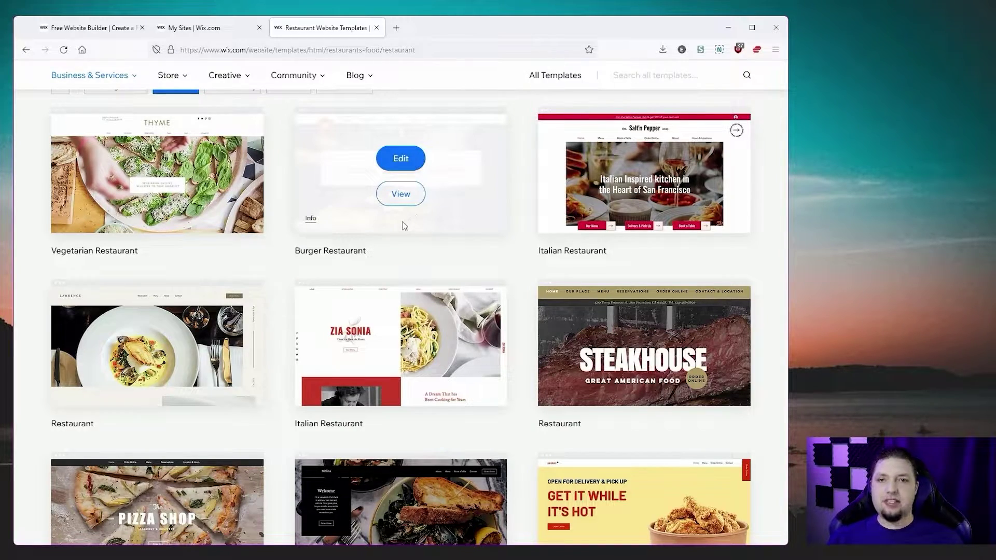
pyautogui.scroll(-2, 488, 264)
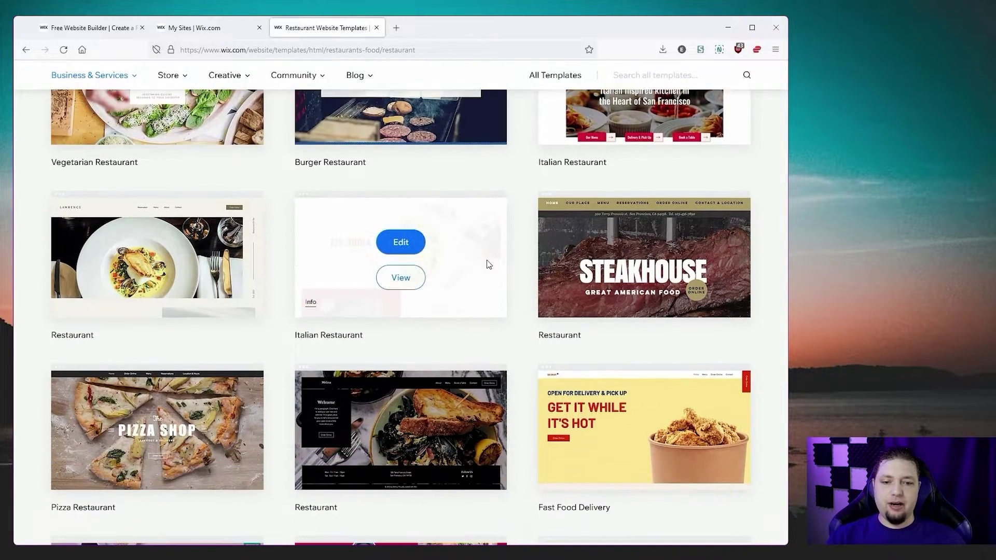
pyautogui.scroll(-3, 488, 265)
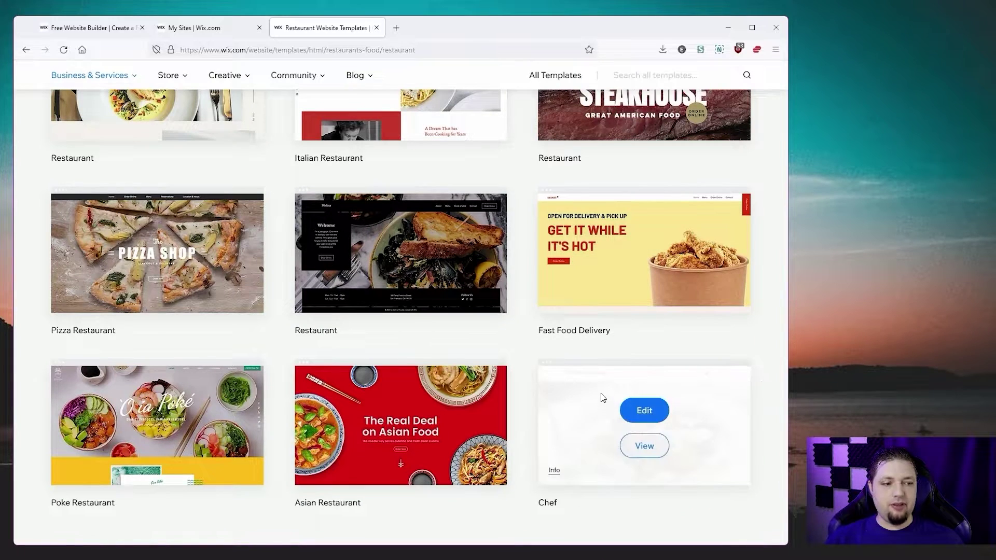
pyautogui.moveTo(625, 322)
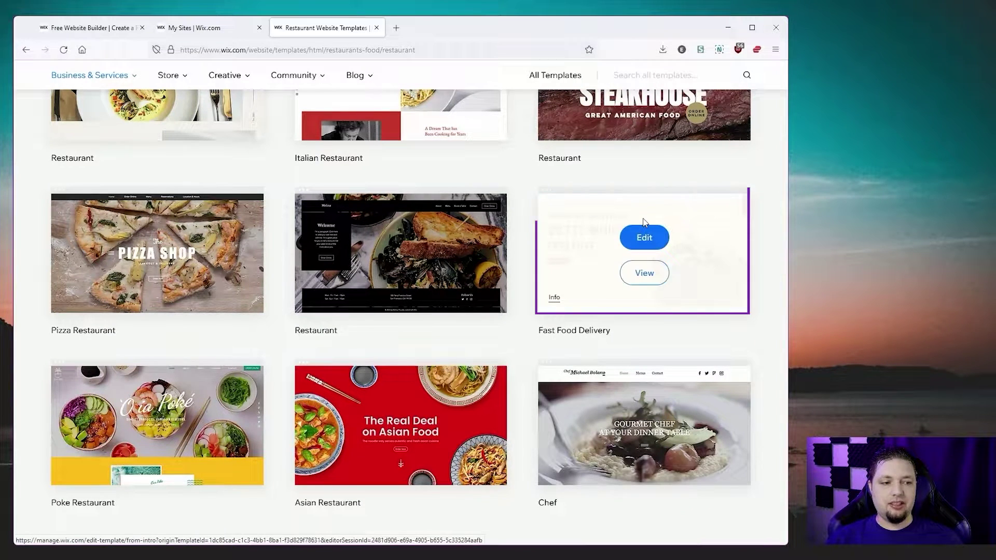
pyautogui.click(643, 235)
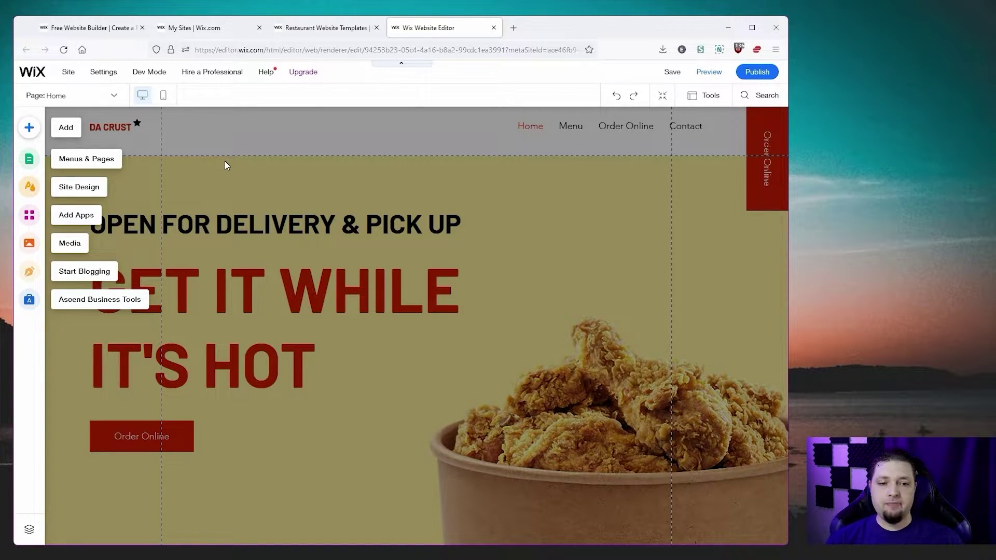
# Add 'Yay!' to the hero heading and nudge the heading slightly down and right
pyautogui.scroll(-2, 315, 244)
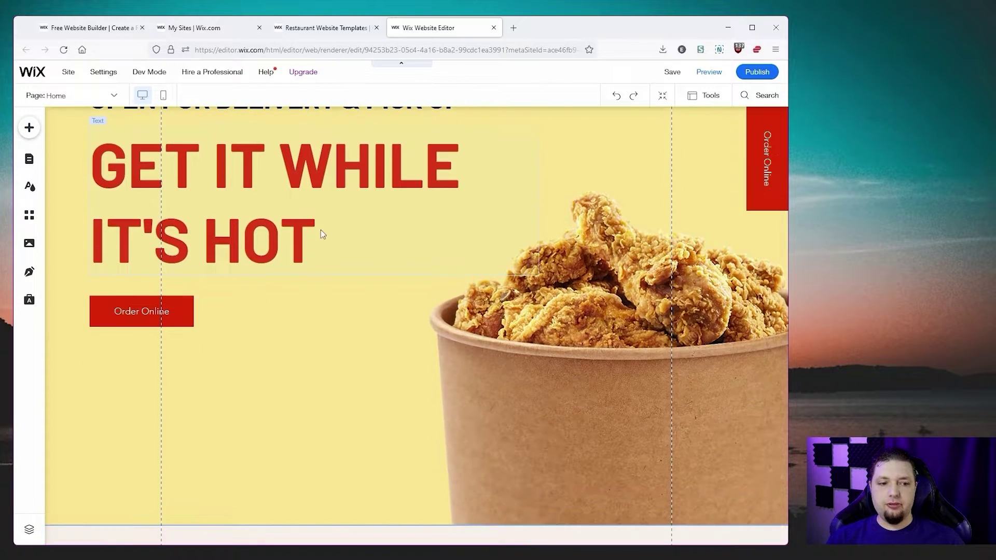
pyautogui.doubleClick(274, 229)
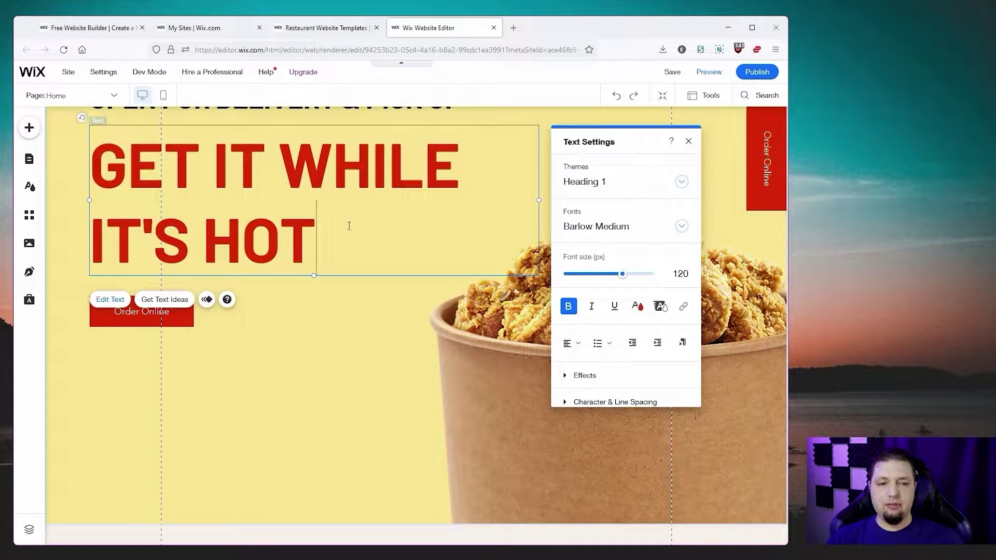
pyautogui.write('Yay!')
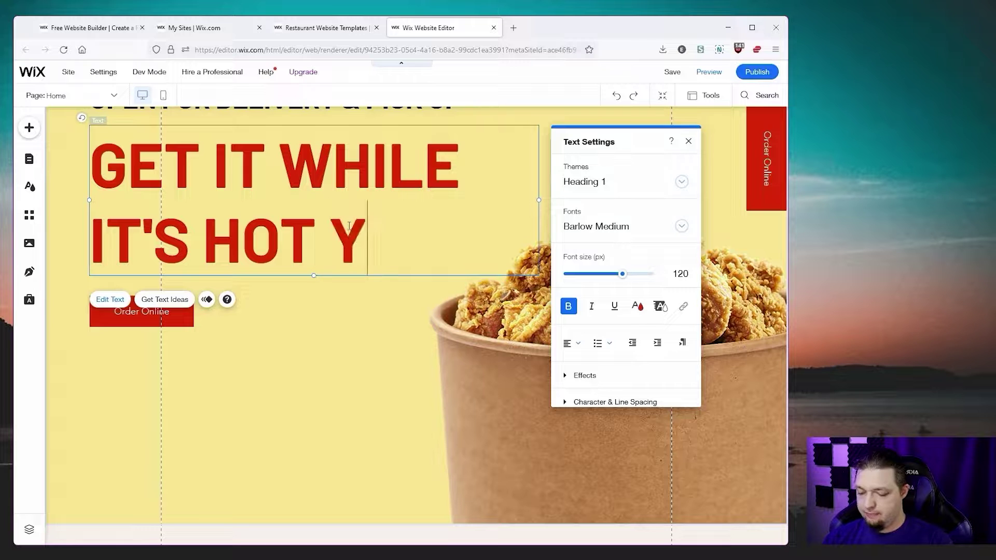
pyautogui.click(329, 321)
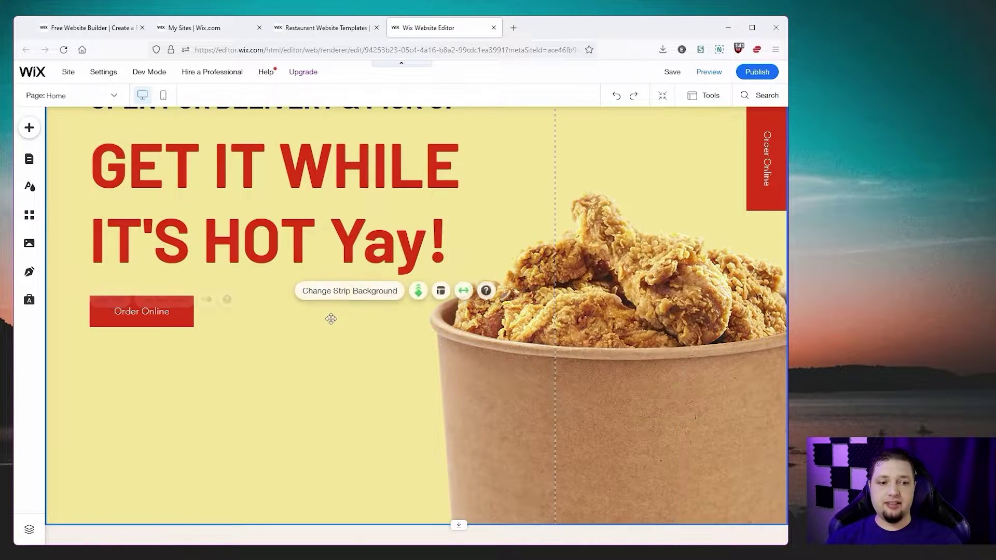
pyautogui.scroll(2, 328, 318)
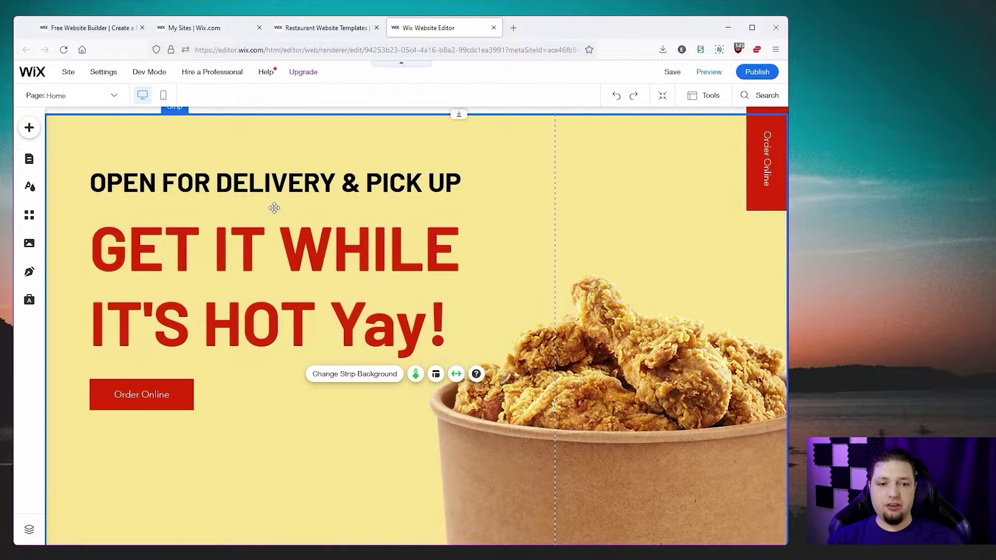
pyautogui.moveTo(272, 210)
pyautogui.mouseDown()
pyautogui.moveTo(293, 263)
pyautogui.moveTo(499, 338)
pyautogui.moveTo(560, 239)
pyautogui.moveTo(125, 249)
pyautogui.moveTo(311, 236)
pyautogui.moveTo(243, 215)
pyautogui.moveTo(333, 233)
pyautogui.moveTo(271, 214)
pyautogui.mouseUp()
# Select the three-column delivery strip and briefly edit the Order on the Go column text
pyautogui.scroll(-3, 310, 340)
pyautogui.scroll(-5, 310, 340)
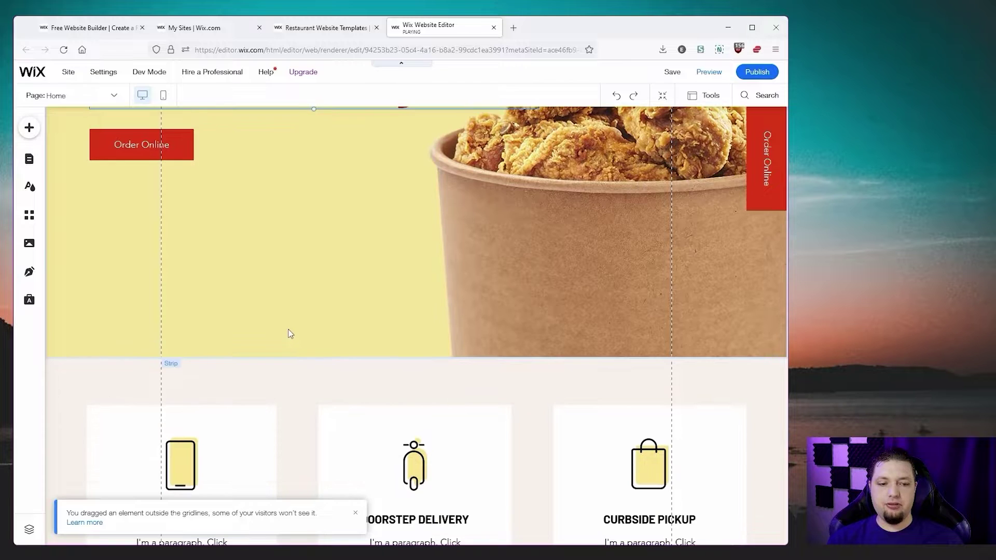
pyautogui.click(231, 297)
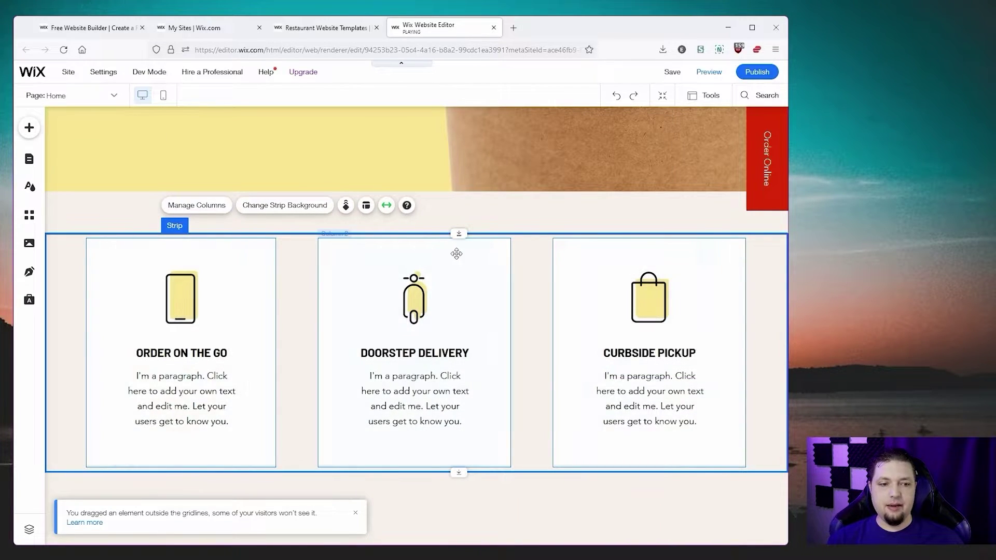
pyautogui.scroll(-3, 368, 372)
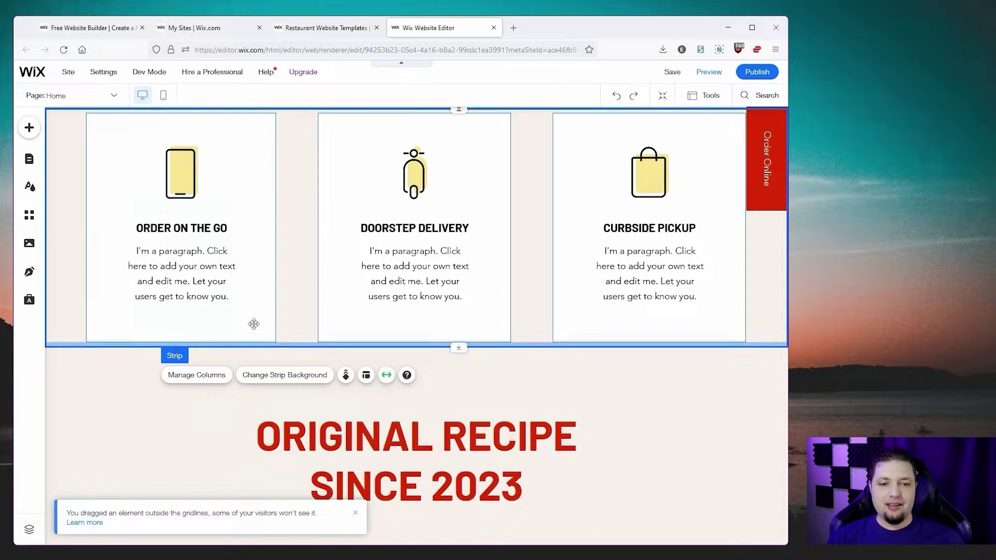
pyautogui.doubleClick(173, 268)
pyautogui.click(95, 175)
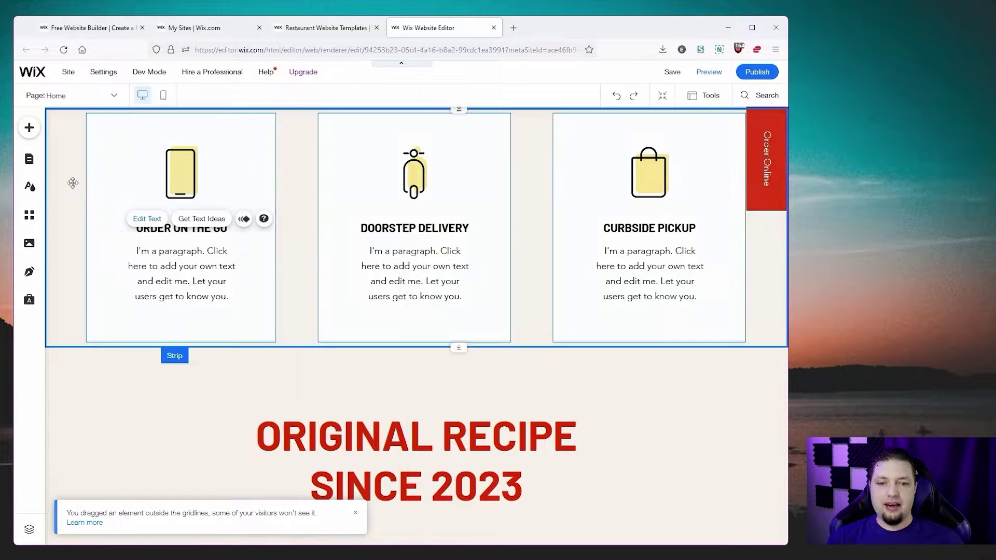
pyautogui.scroll(10, 156, 260)
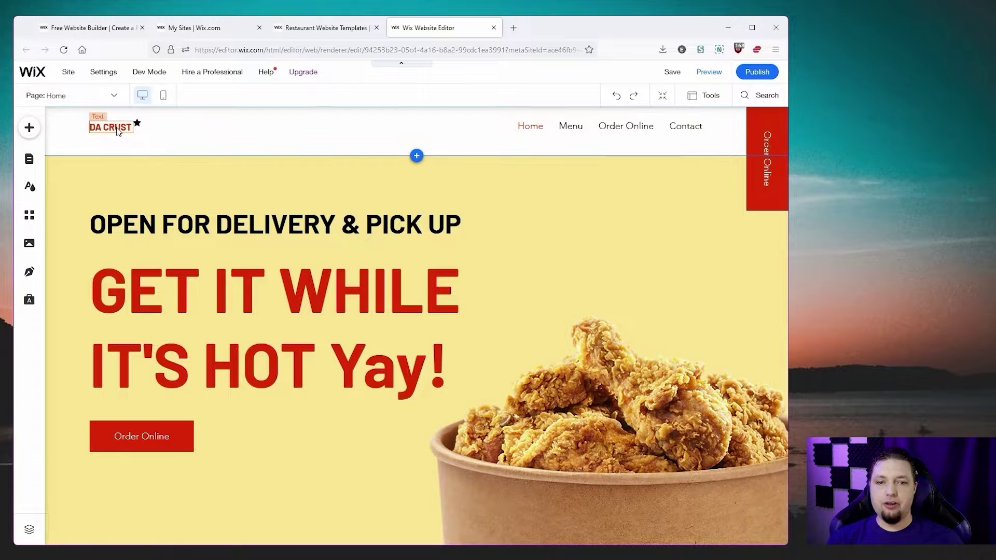
# Delete the DA CRUST logo text from the header
pyautogui.click(118, 129)
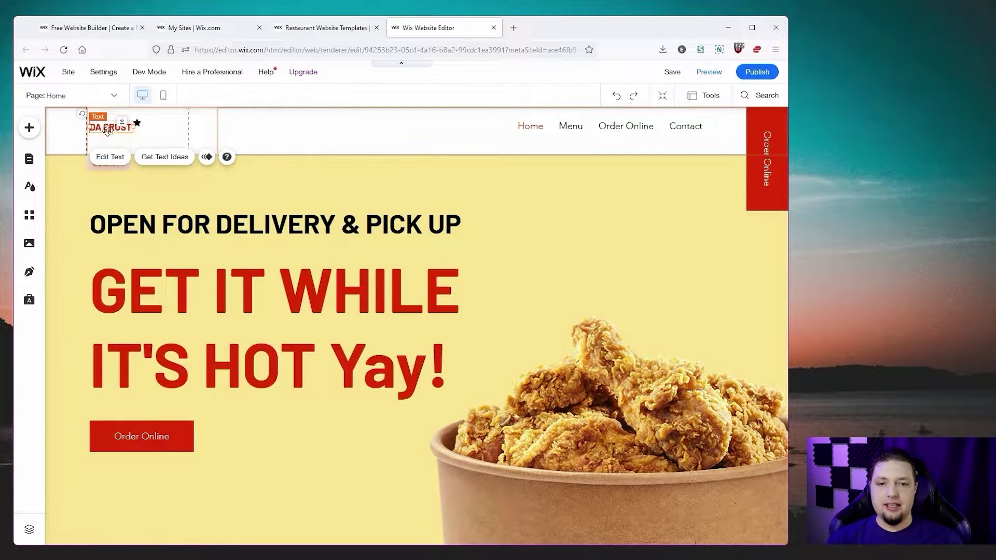
pyautogui.moveTo(104, 128); pyautogui.dragTo(121, 136)
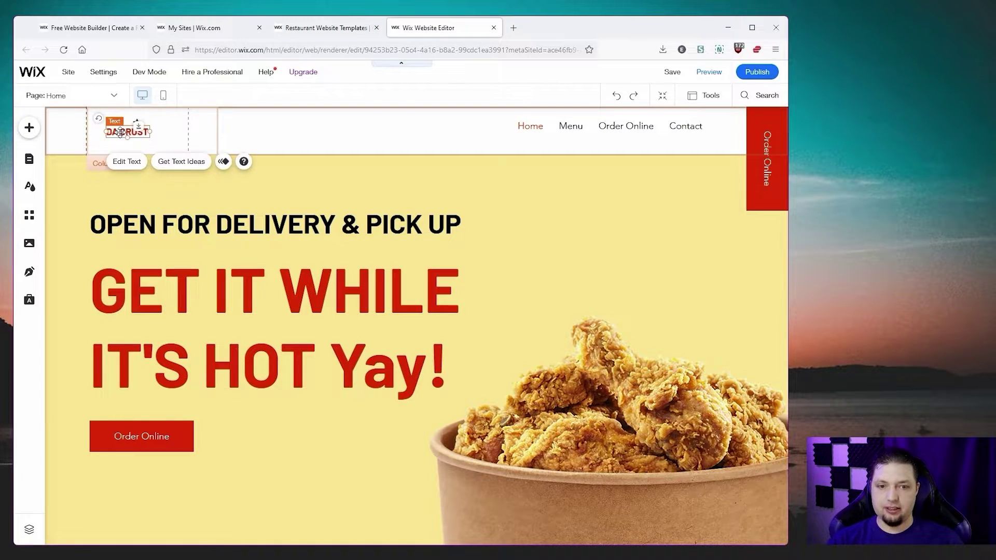
pyautogui.press('Delete')
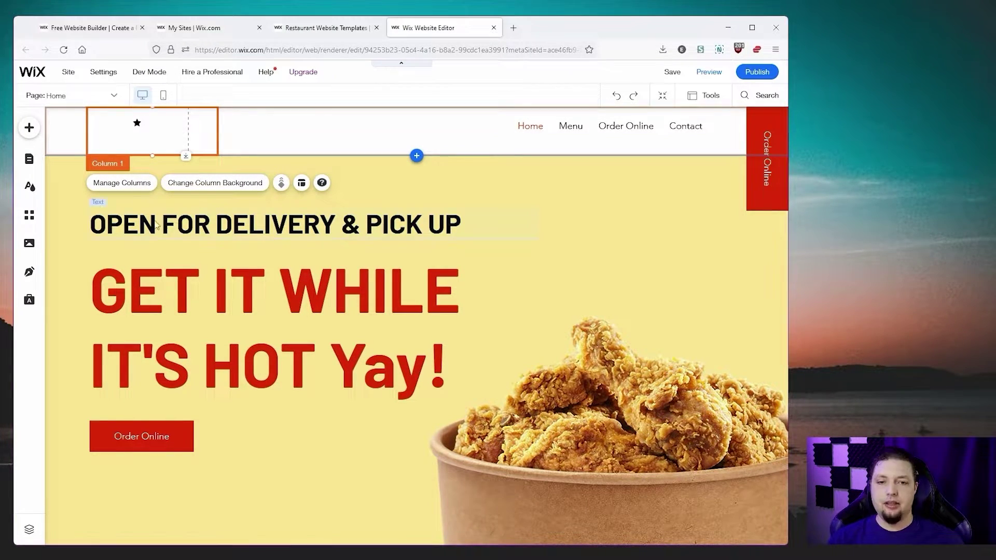
# Upload test-logo-black.png through the Media panel and place it on the page
pyautogui.click(29, 243)
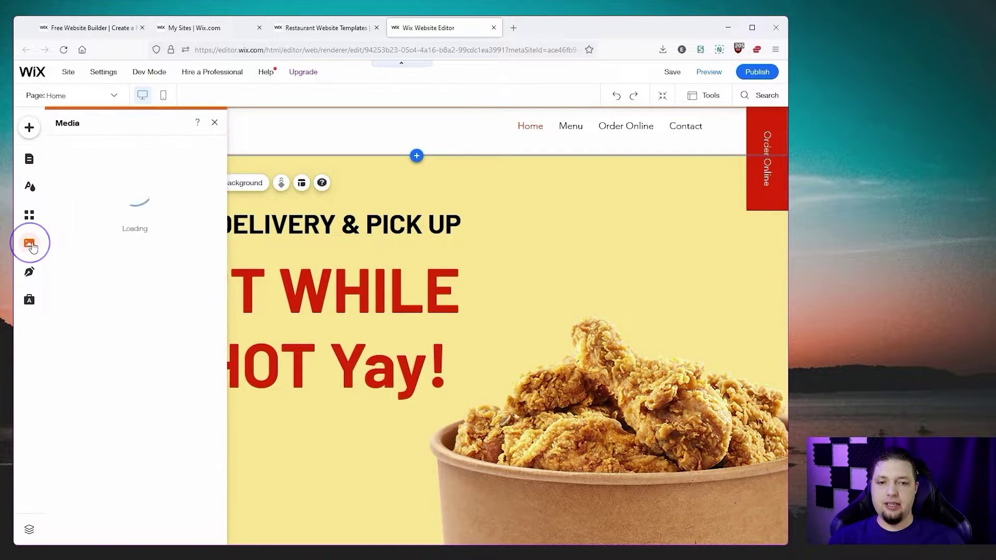
pyautogui.click(69, 231)
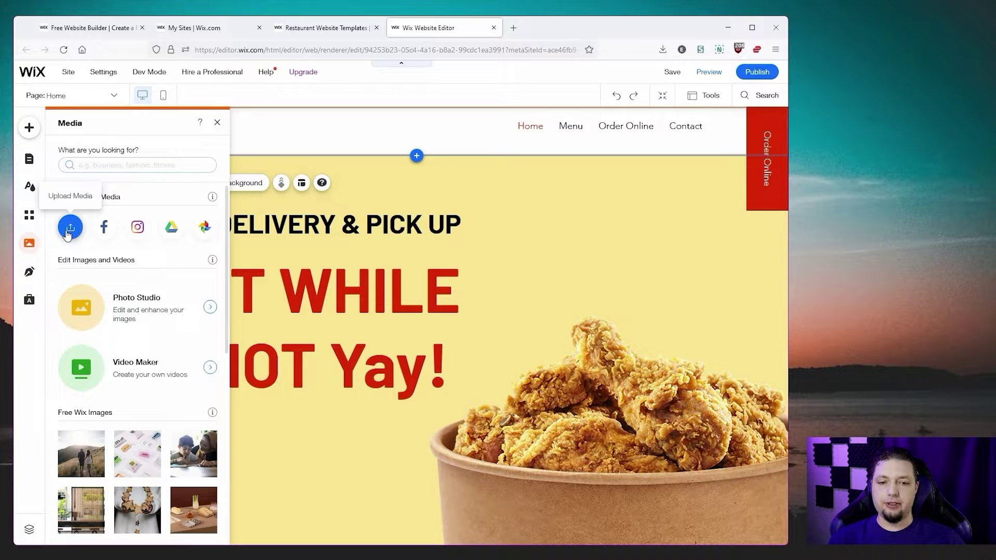
pyautogui.scroll(-5, 94, 270)
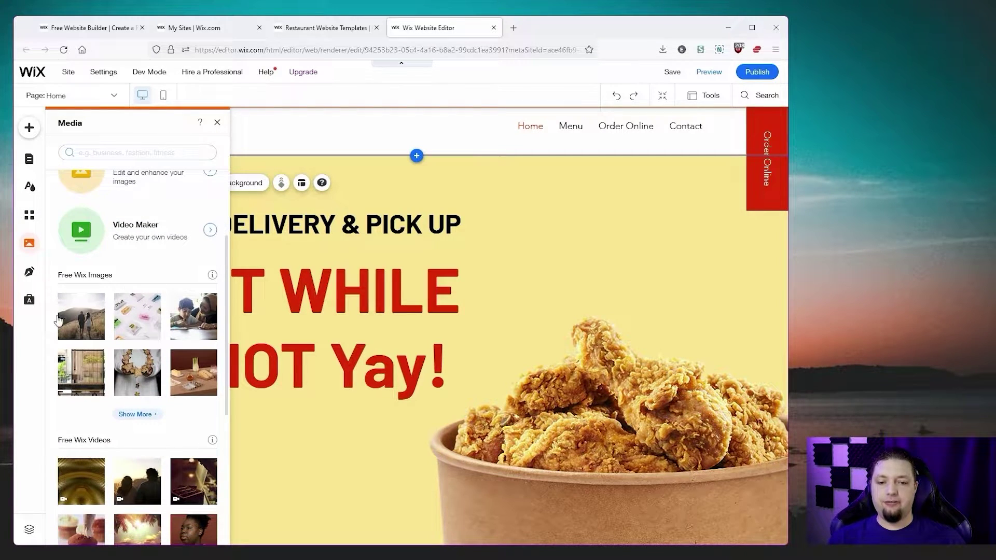
pyautogui.scroll(-3, 106, 296)
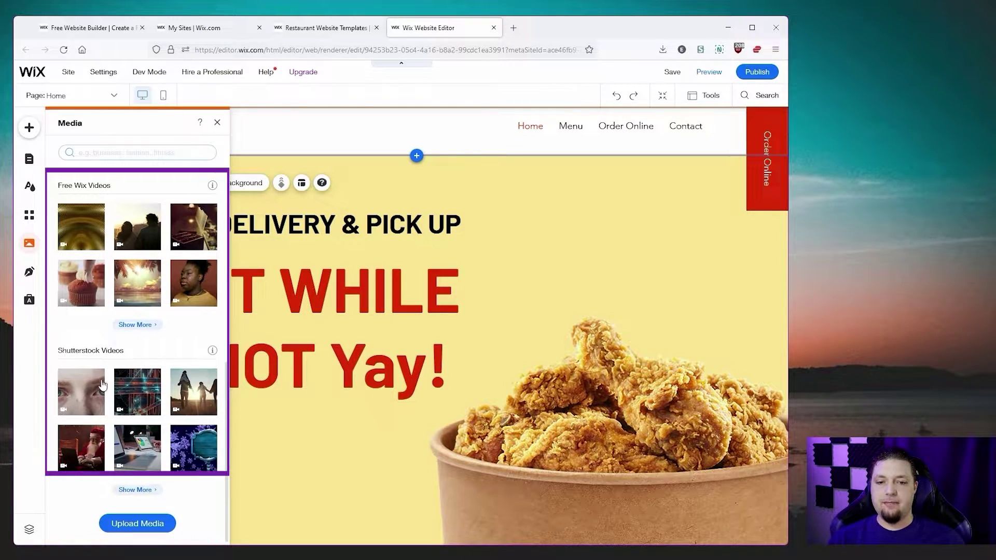
pyautogui.scroll(2, 121, 314)
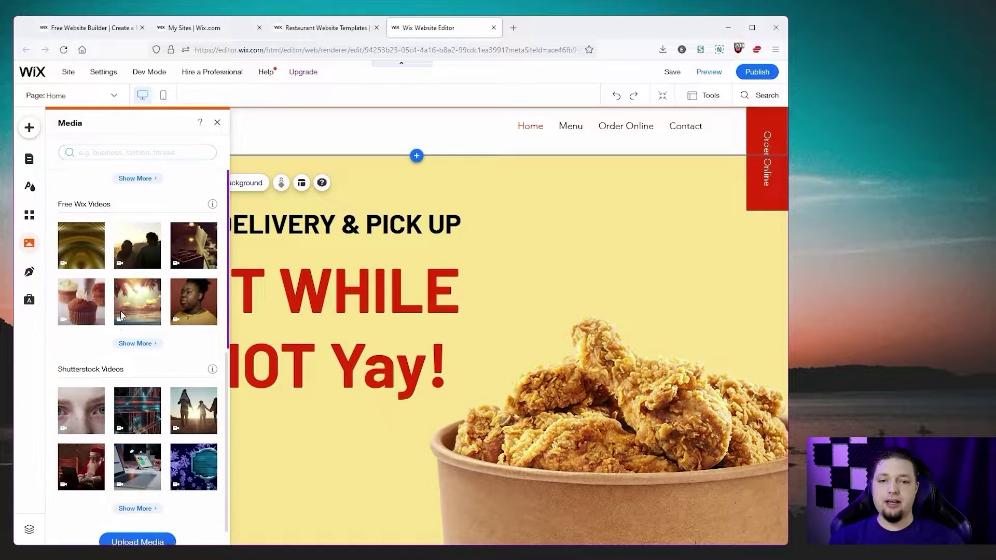
pyautogui.scroll(6, 120, 311)
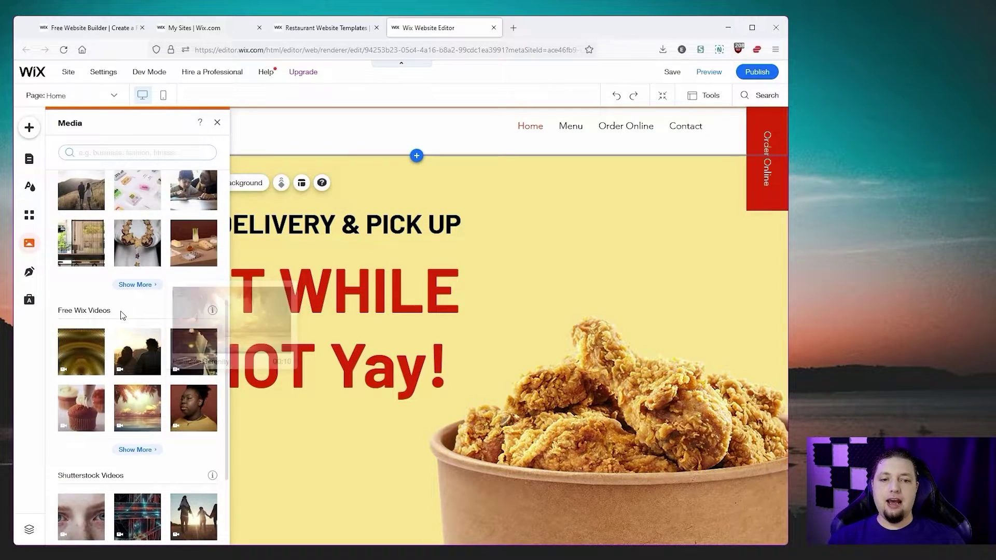
pyautogui.click(361, 143)
pyautogui.click(29, 243)
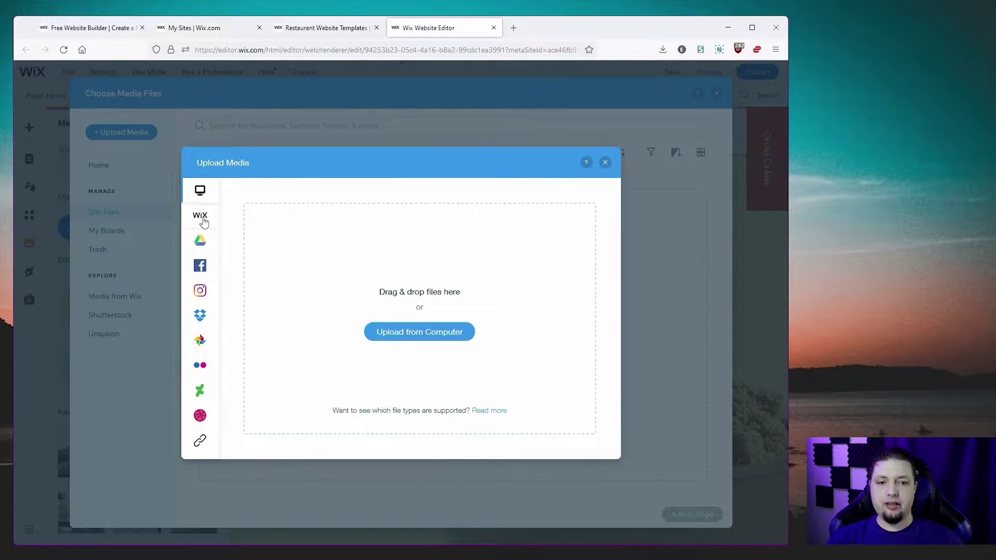
pyautogui.moveTo(201, 272)
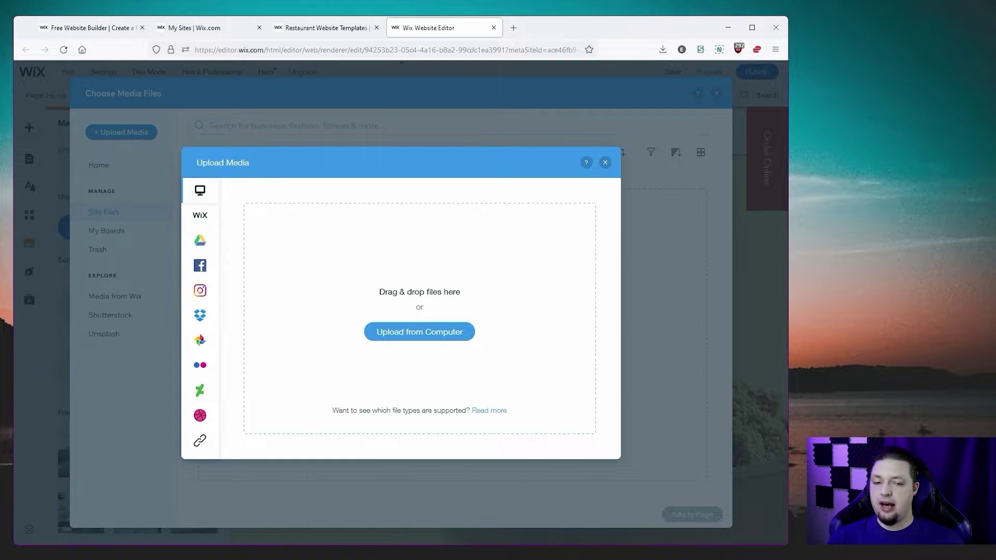
pyautogui.moveTo(354, 317); pyautogui.dragTo(307, 367)
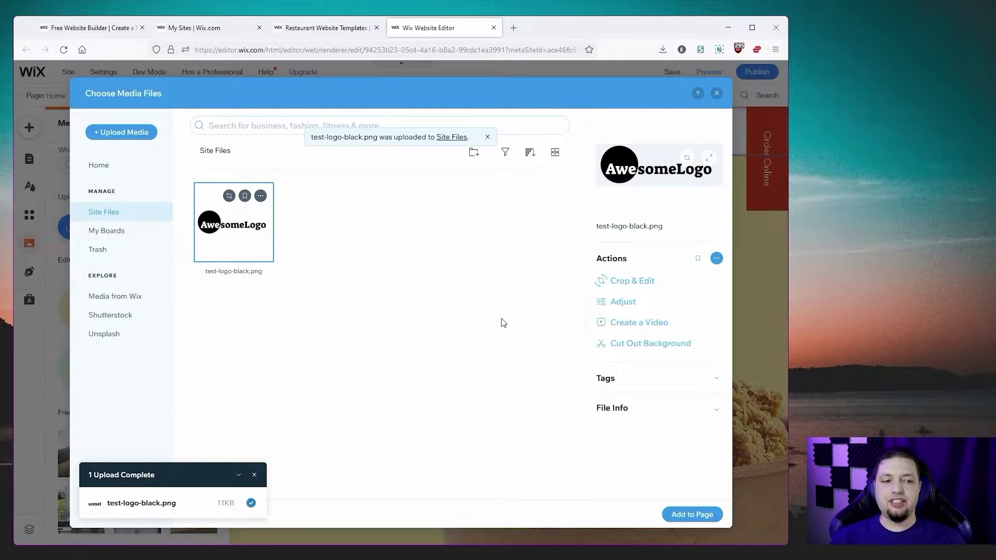
pyautogui.click(692, 514)
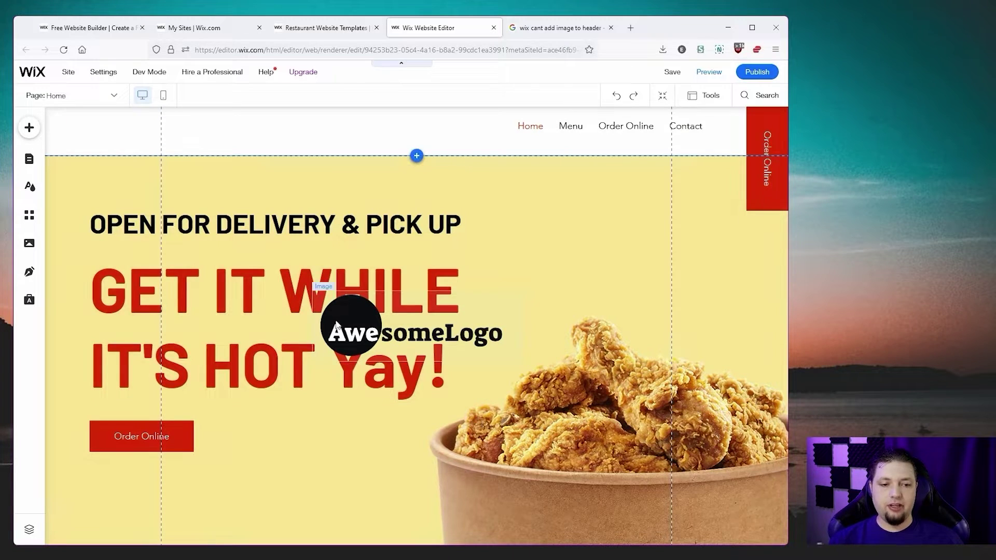
# Shrink the AwesomeLogo image and attach it to the left side of the header
pyautogui.click(516, 356)
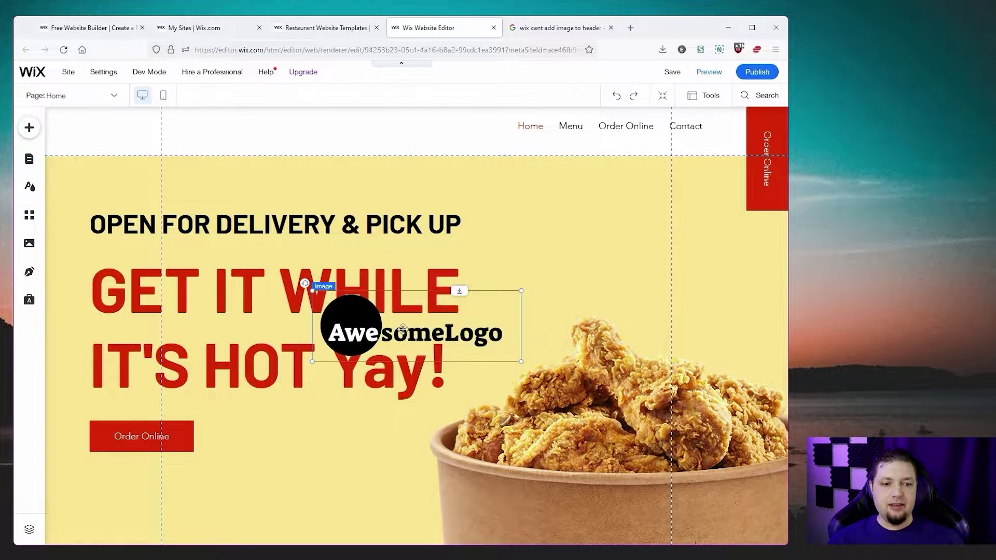
pyautogui.moveTo(522, 361); pyautogui.dragTo(468, 344)
pyautogui.moveTo(323, 308); pyautogui.dragTo(122, 132)
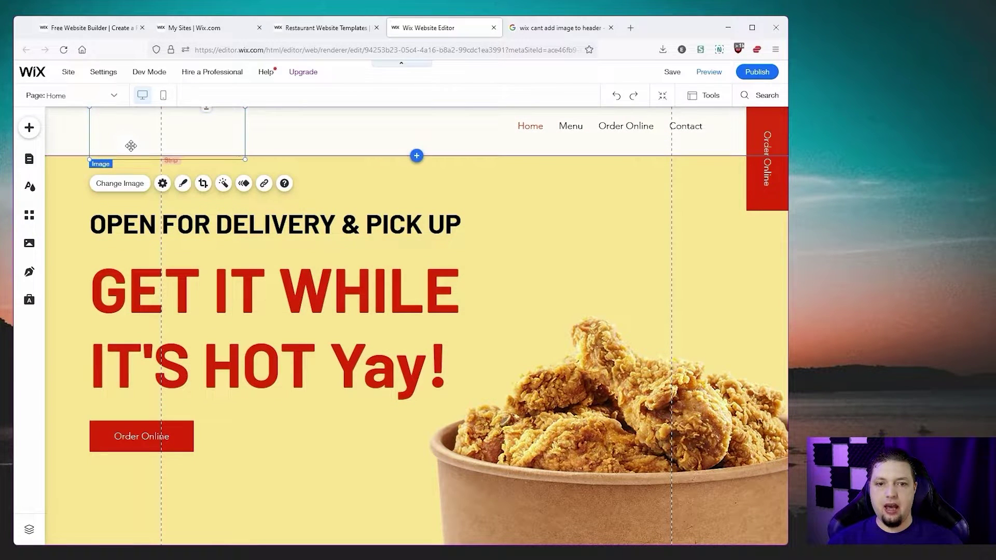
pyautogui.hotkey('ctrl', 'z')
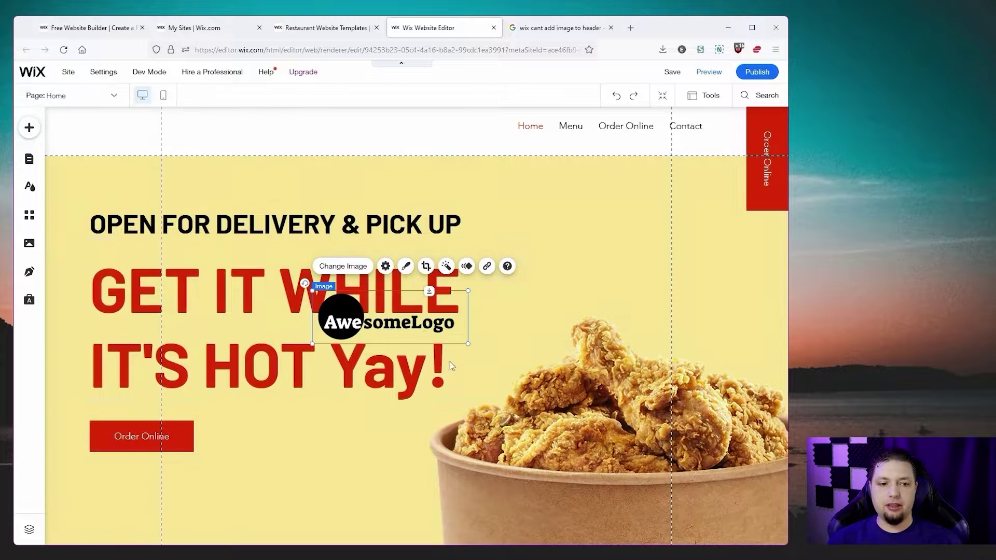
pyautogui.moveTo(442, 330); pyautogui.dragTo(442, 330)
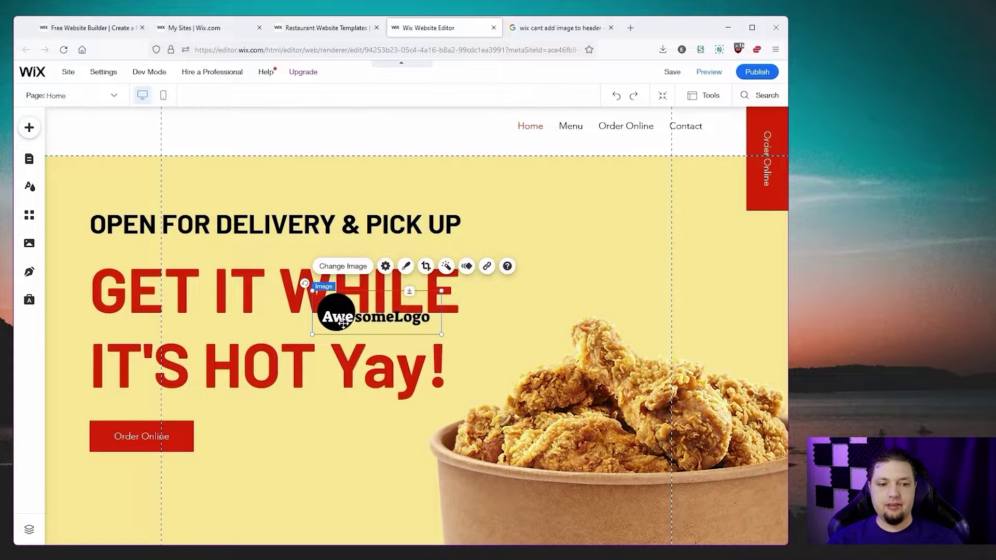
pyautogui.moveTo(337, 316); pyautogui.dragTo(122, 143)
pyautogui.moveTo(162, 192); pyautogui.dragTo(162, 192)
pyautogui.click(506, 280)
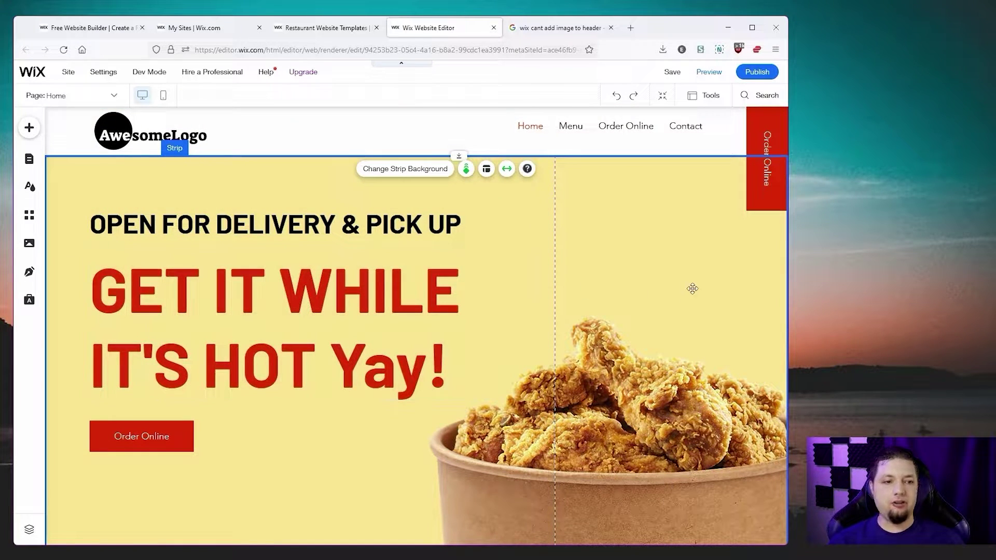
# Upload eight fried chicken photos and set the chicken-bowl photo as the hero strip background
pyautogui.scroll(-1, 470, 291)
pyautogui.scroll(-3, 470, 292)
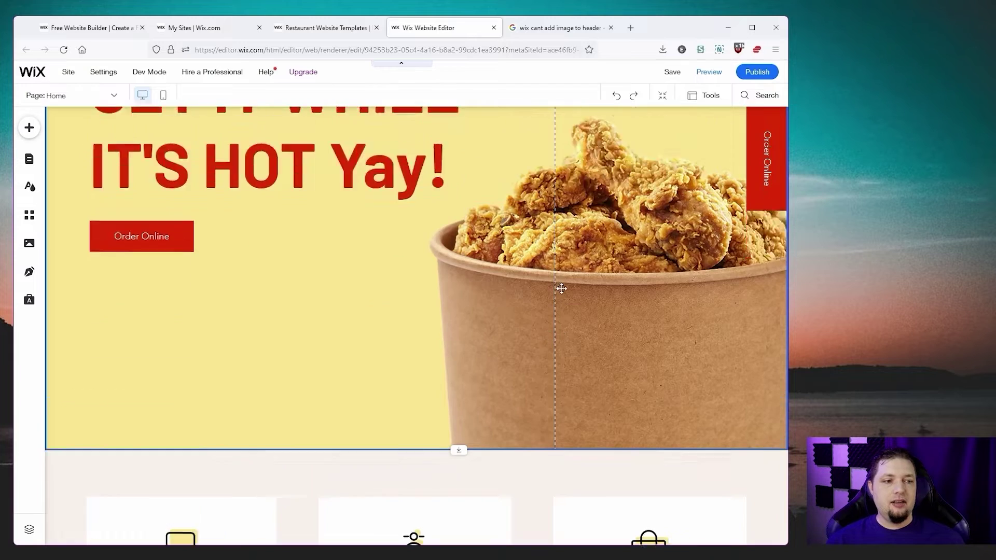
pyautogui.scroll(3, 561, 289)
pyautogui.click(656, 324)
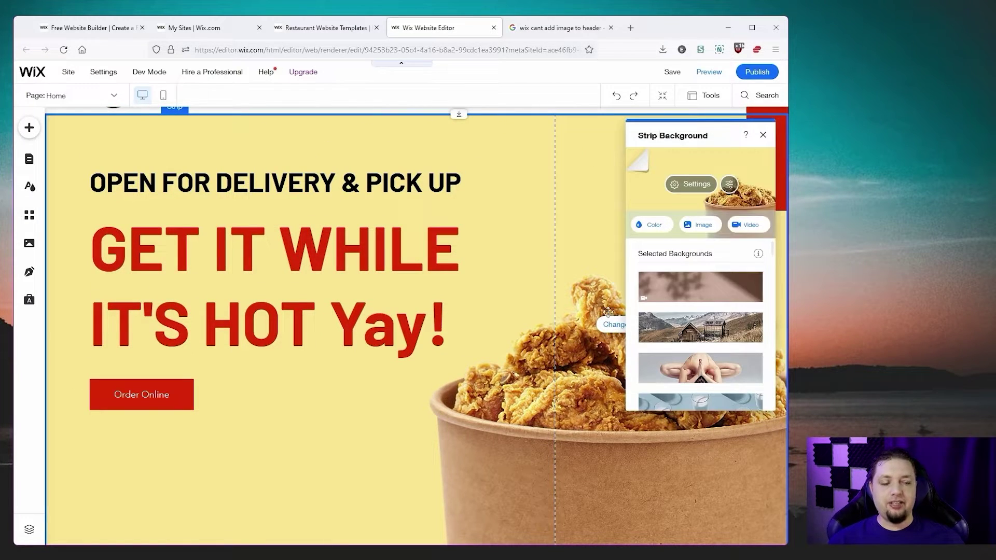
pyautogui.click(710, 230)
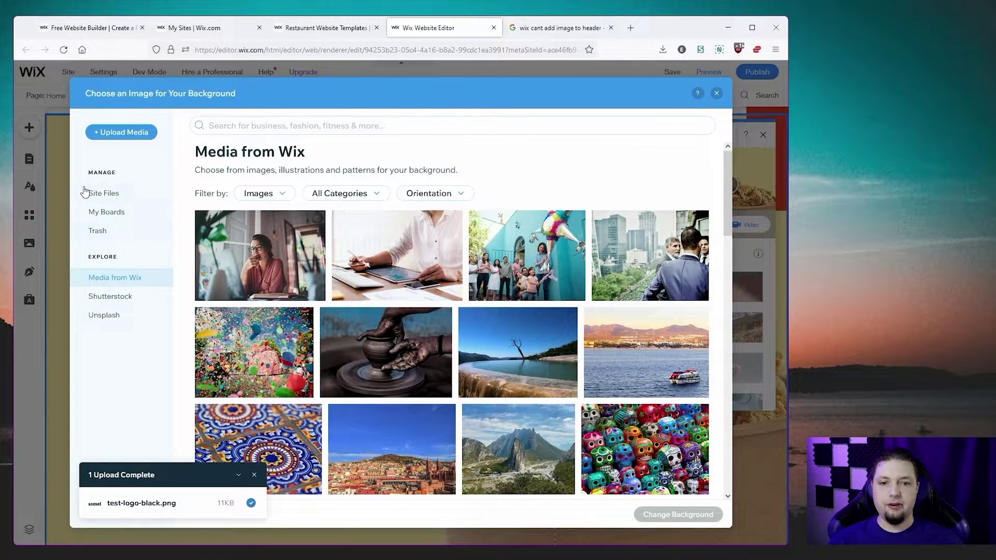
pyautogui.click(110, 195)
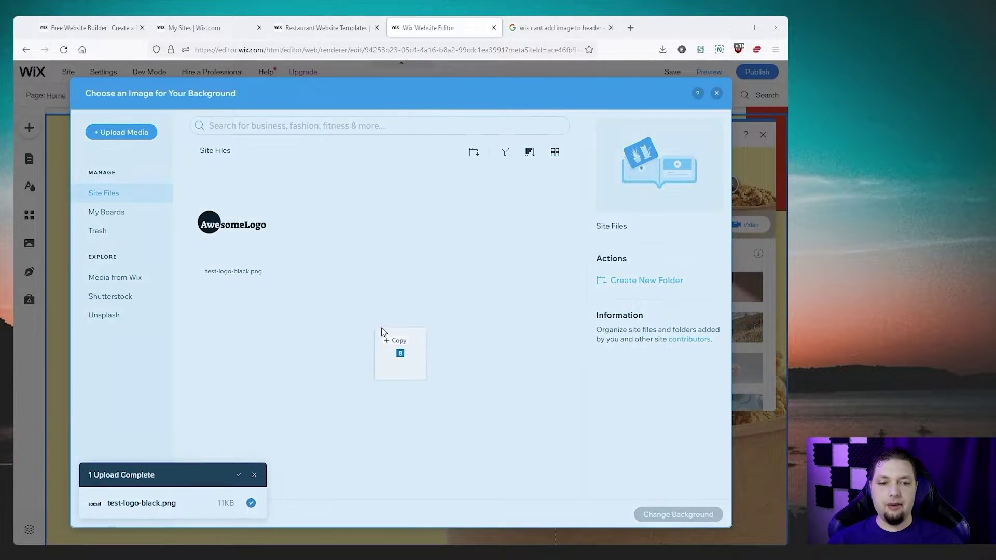
pyautogui.moveTo(382, 328); pyautogui.dragTo(391, 343)
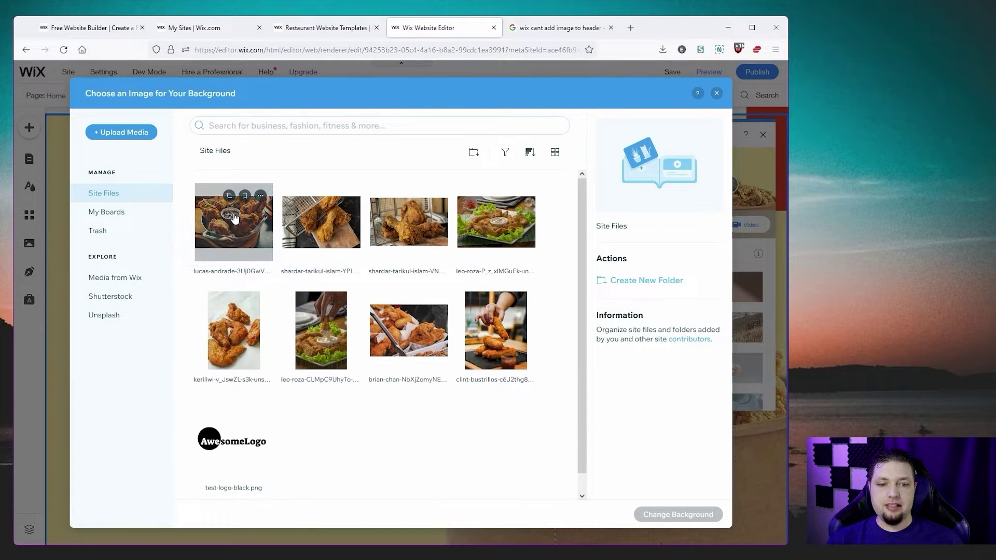
pyautogui.click(227, 224)
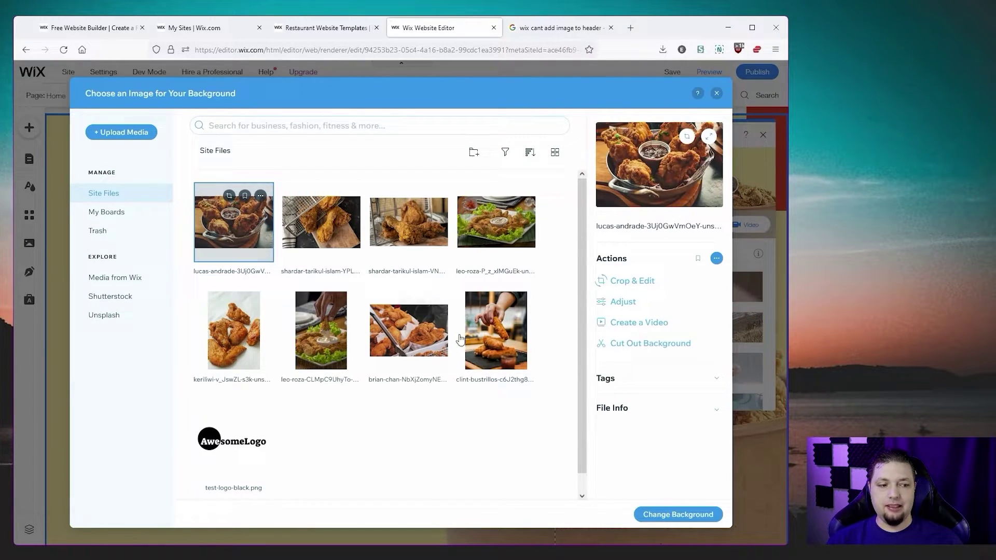
pyautogui.click(668, 516)
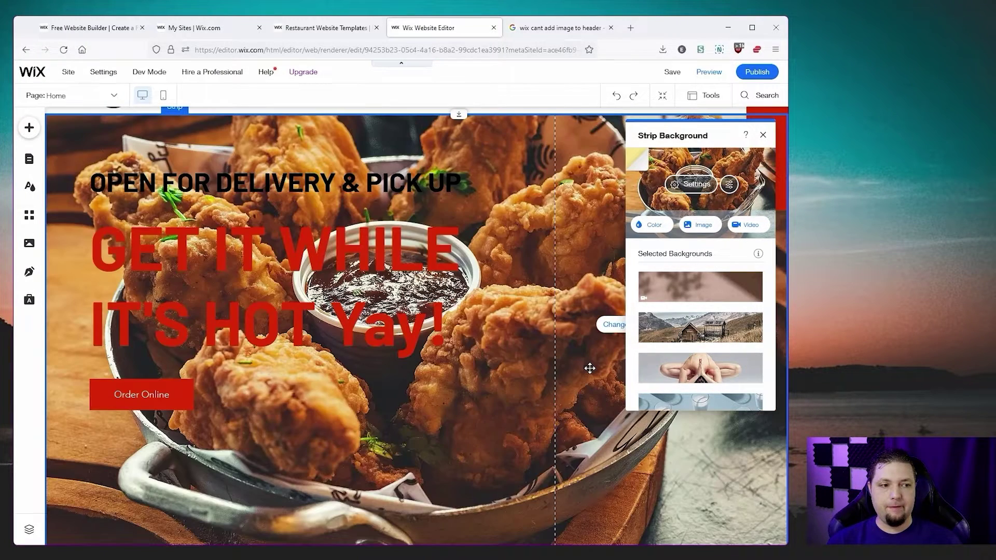
# Set the hero background image opacity to 36 with a dark olive colour behind it
pyautogui.click(692, 185)
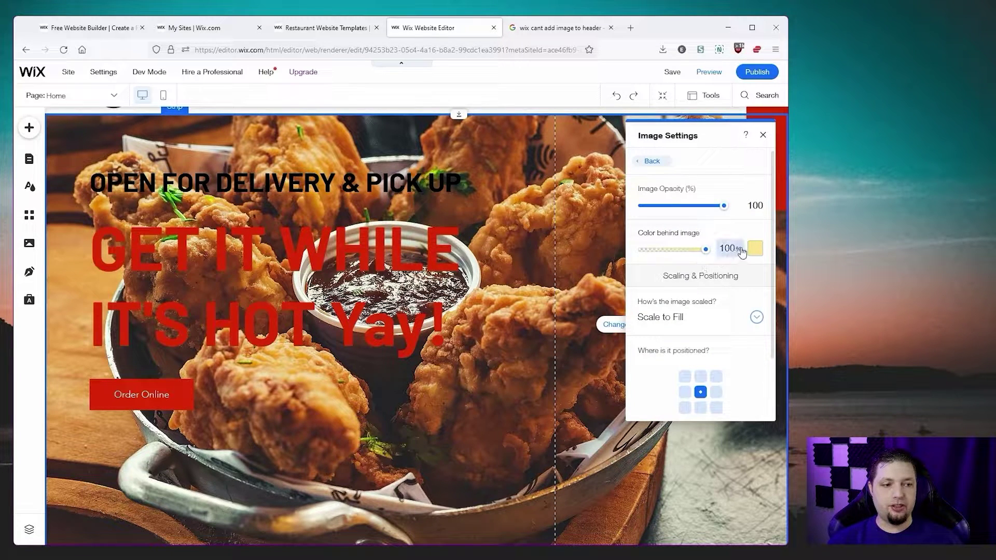
pyautogui.scroll(-2, 716, 289)
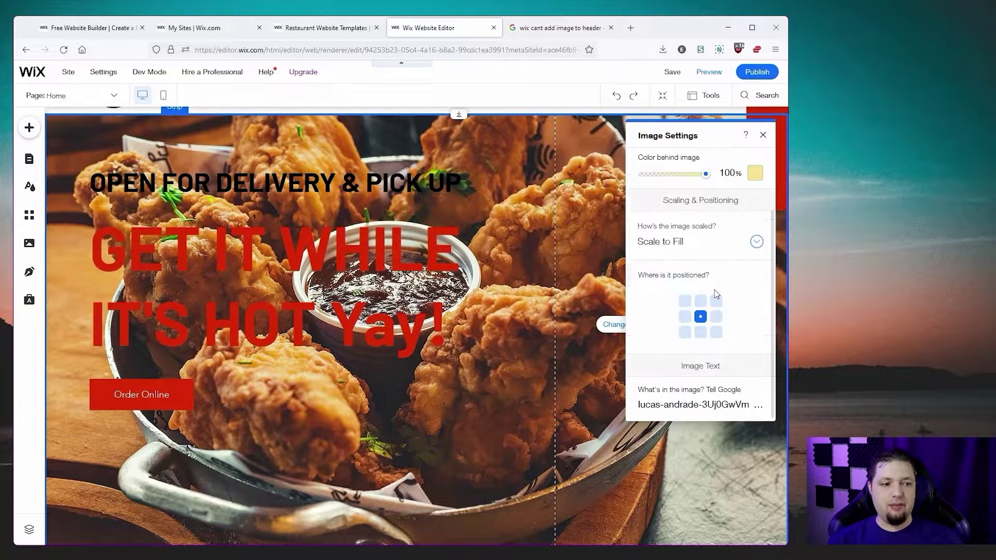
pyautogui.scroll(2, 716, 292)
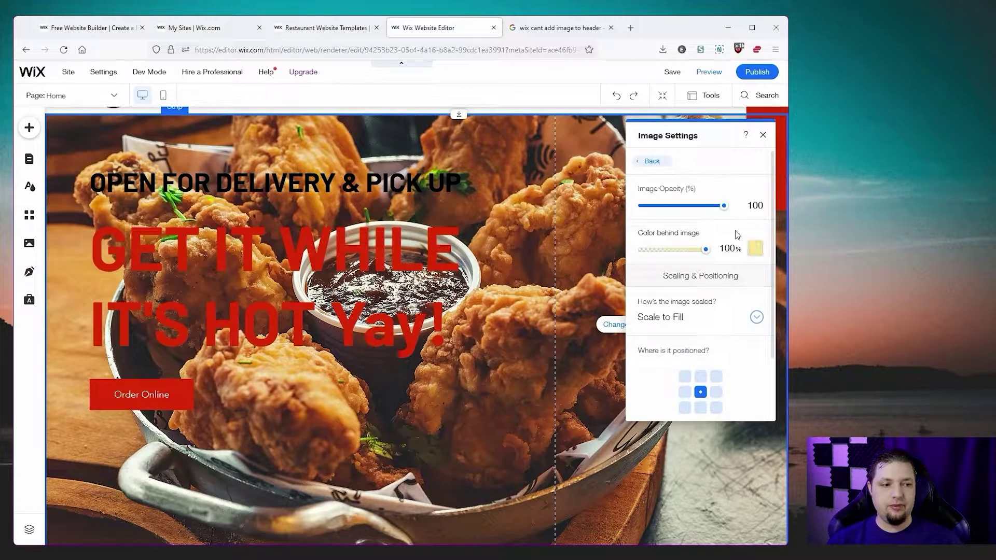
pyautogui.moveTo(724, 206); pyautogui.dragTo(674, 217)
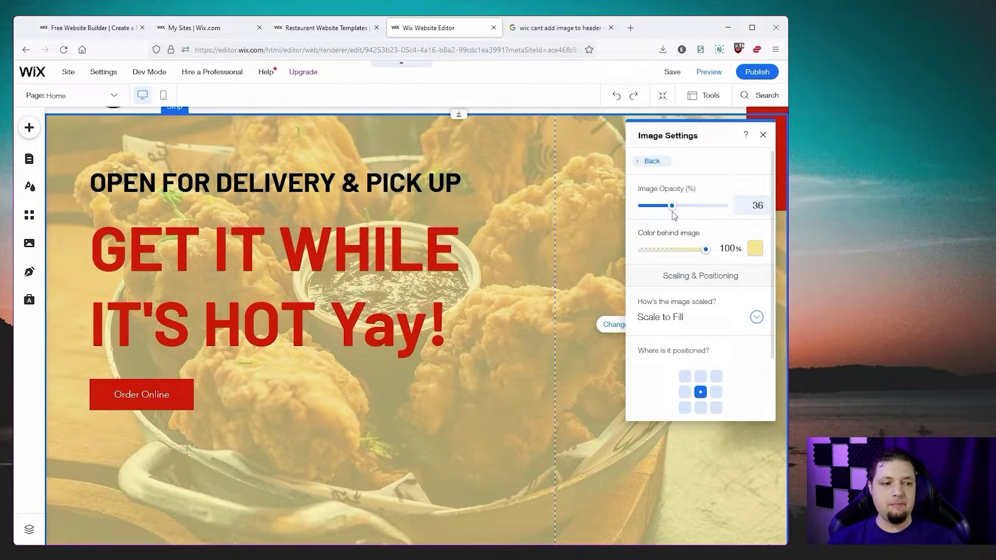
pyautogui.click(755, 249)
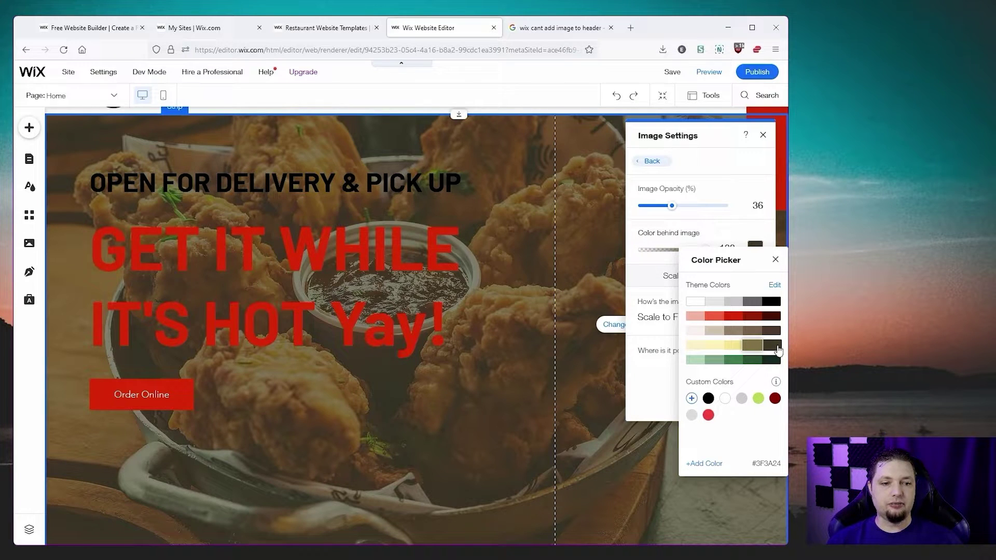
pyautogui.click(779, 350)
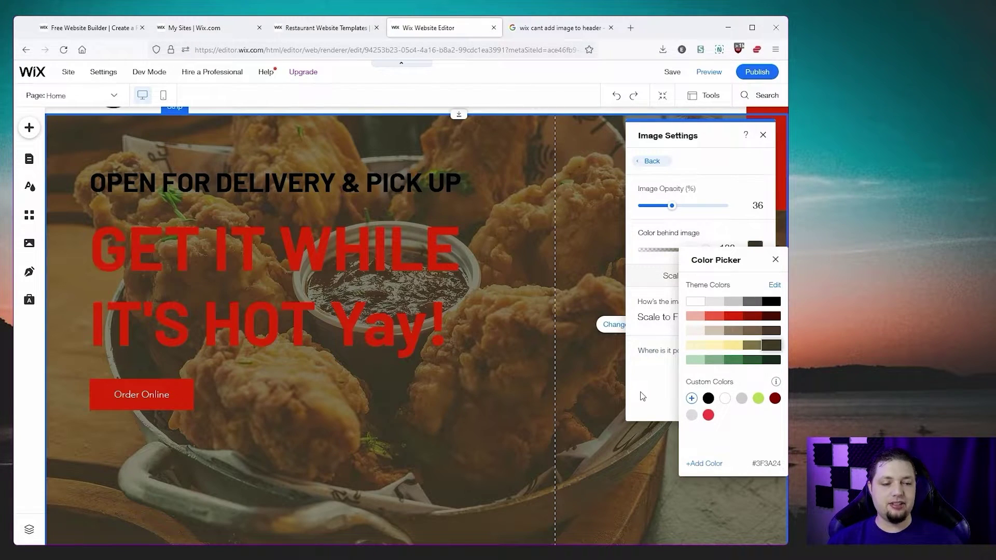
pyautogui.click(640, 395)
pyautogui.scroll(1, 660, 409)
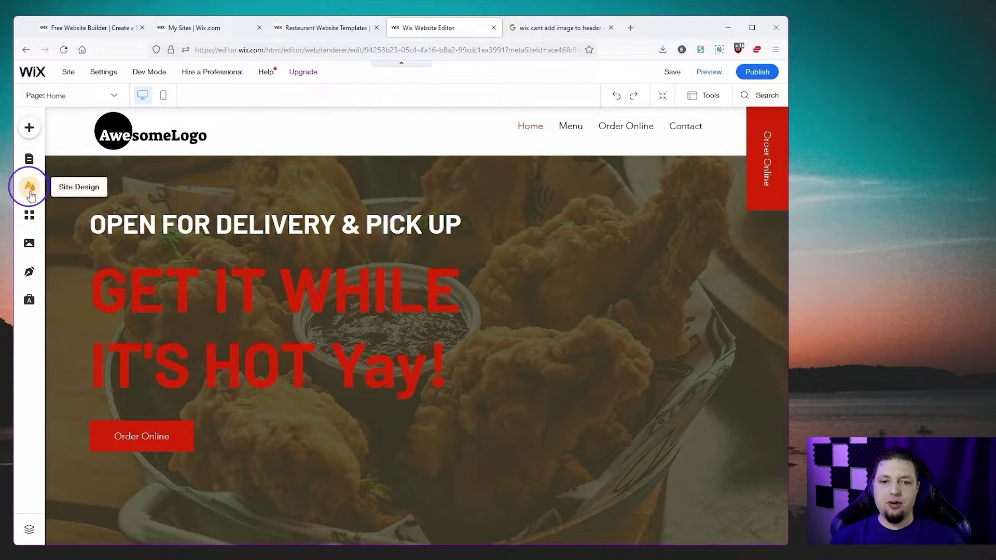
# In the site colour theme, recolour Color 2 from red to golden yellow FFC32B
pyautogui.click(30, 185)
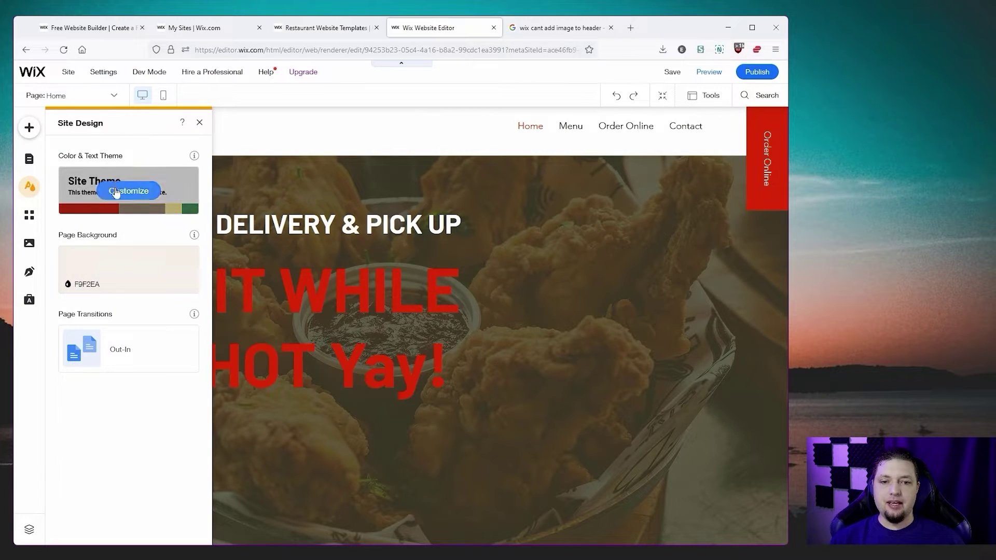
pyautogui.click(125, 190)
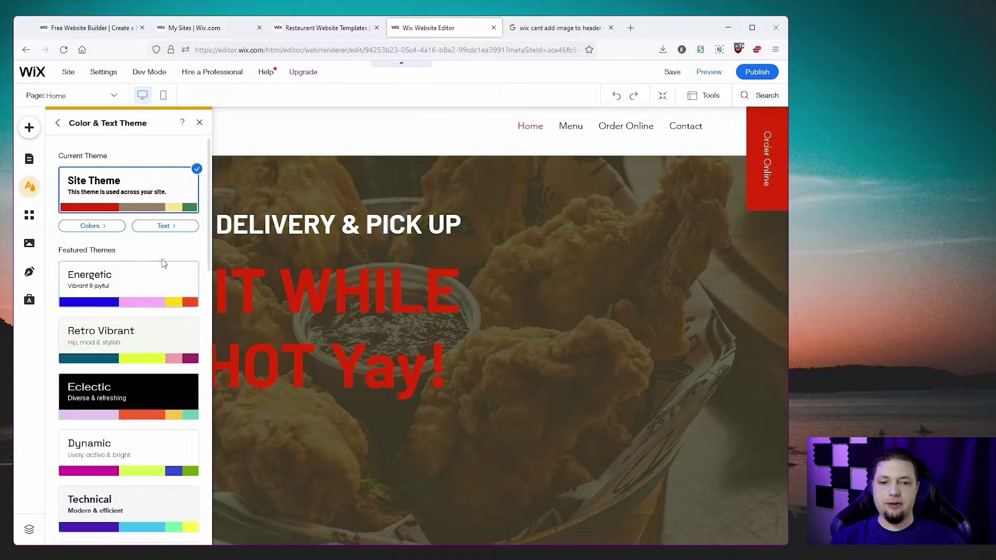
pyautogui.click(90, 225)
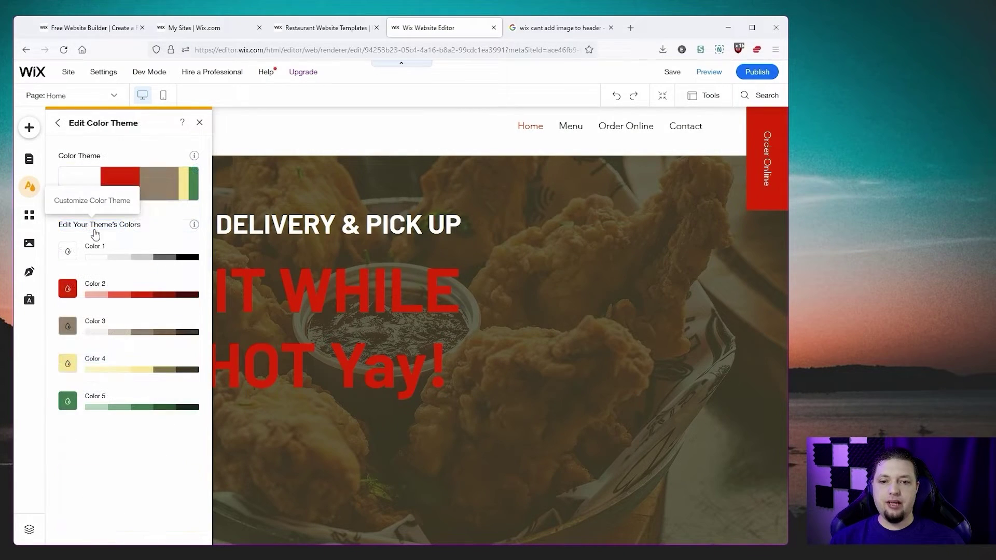
pyautogui.click(68, 294)
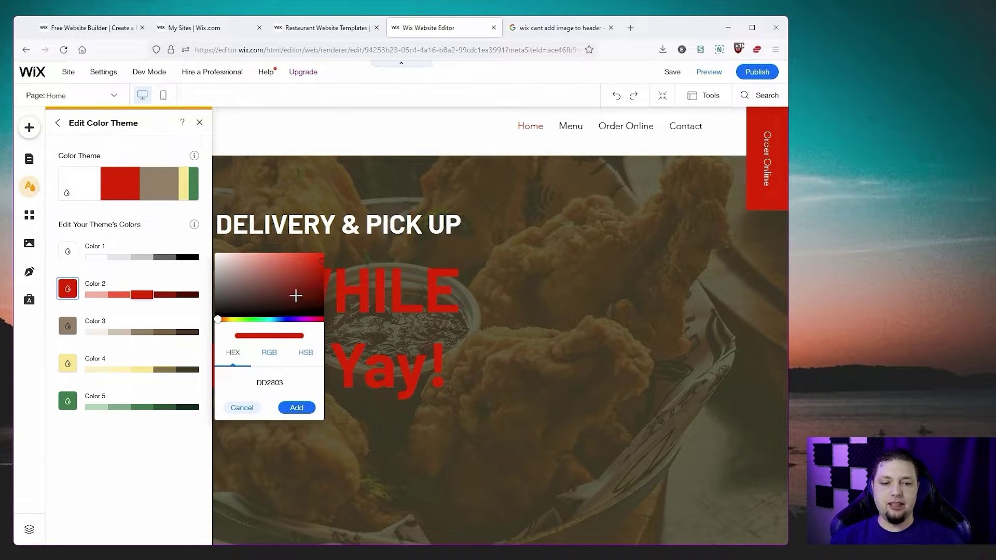
pyautogui.moveTo(228, 320); pyautogui.dragTo(231, 320)
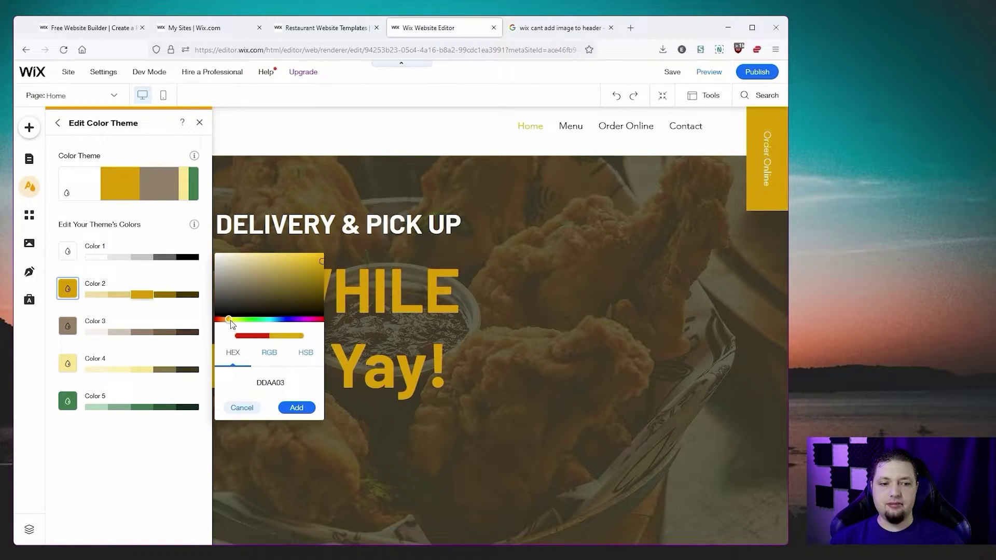
pyautogui.click(281, 258)
pyautogui.moveTo(264, 256); pyautogui.dragTo(306, 253)
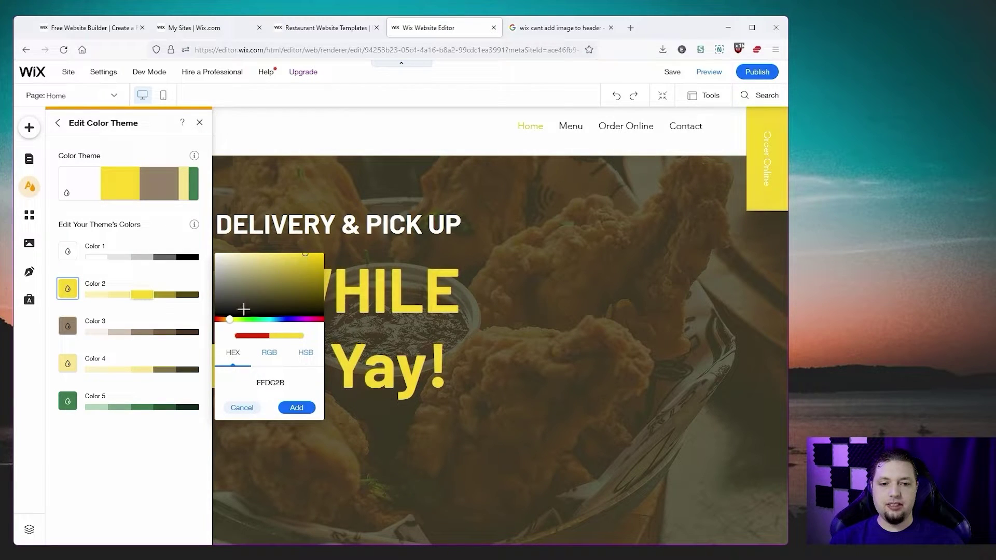
pyautogui.moveTo(227, 322); pyautogui.dragTo(229, 318)
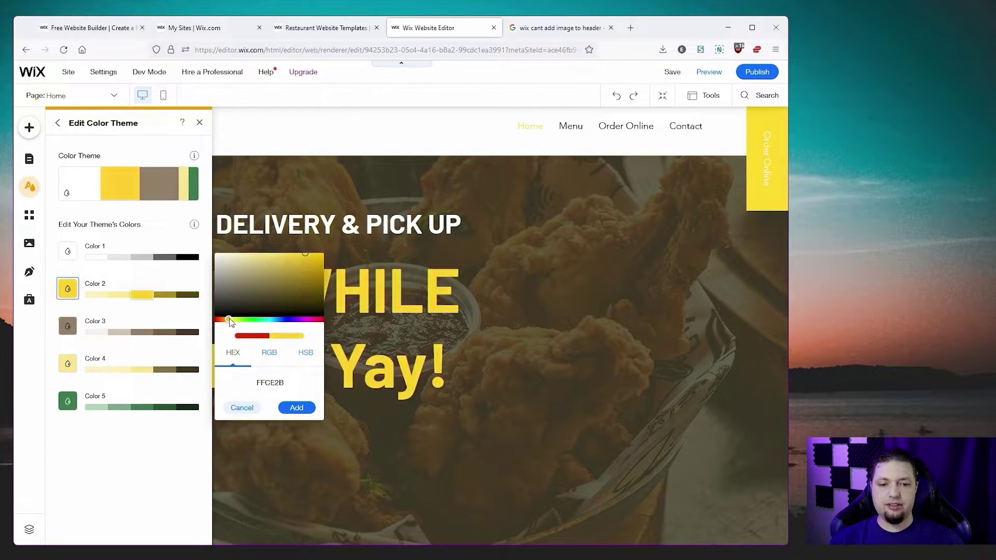
pyautogui.click(297, 407)
pyautogui.click(410, 130)
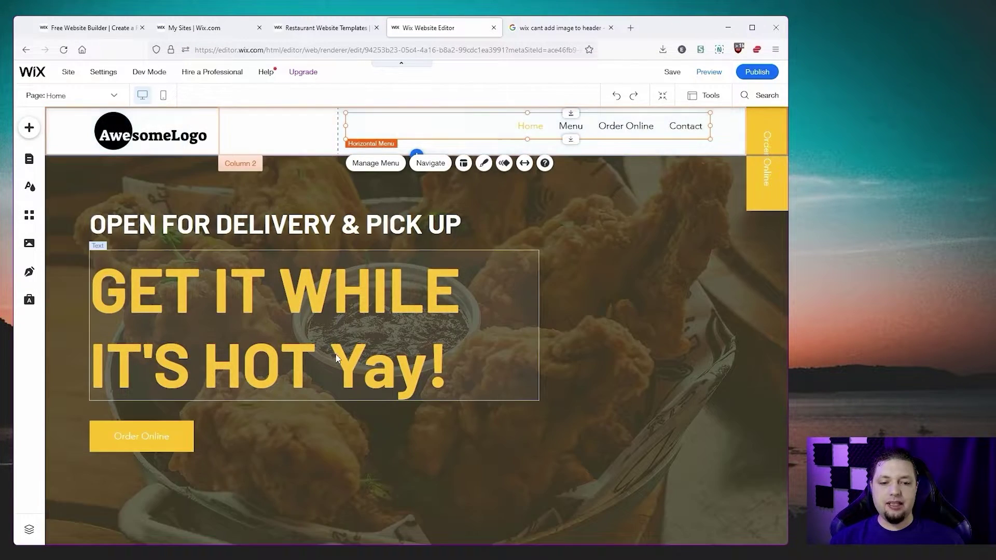
# Go to the Menu page from the header navigation and select the Menus element
pyautogui.scroll(-4, 331, 356)
pyautogui.scroll(-5, 334, 268)
pyautogui.scroll(-10, 353, 280)
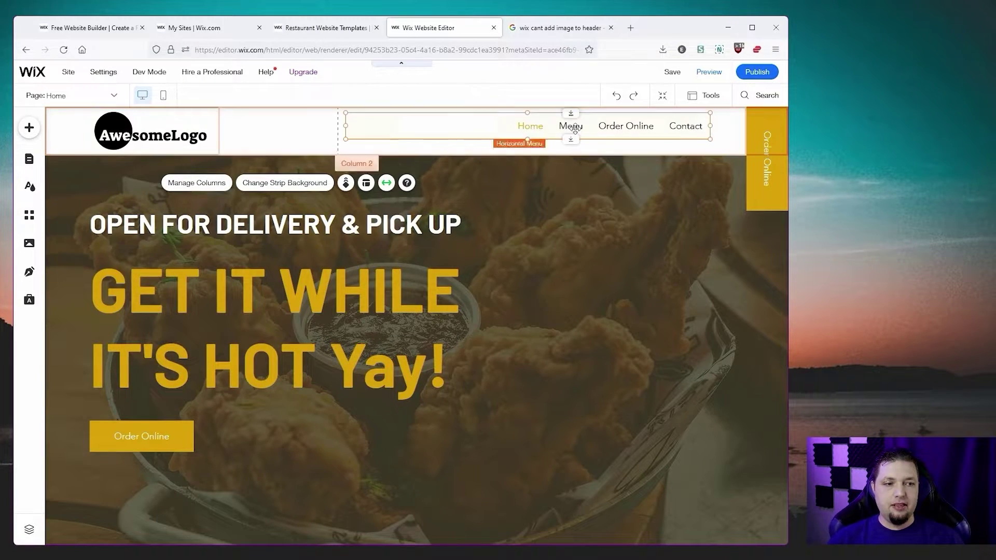
pyautogui.click(556, 137)
pyautogui.click(70, 95)
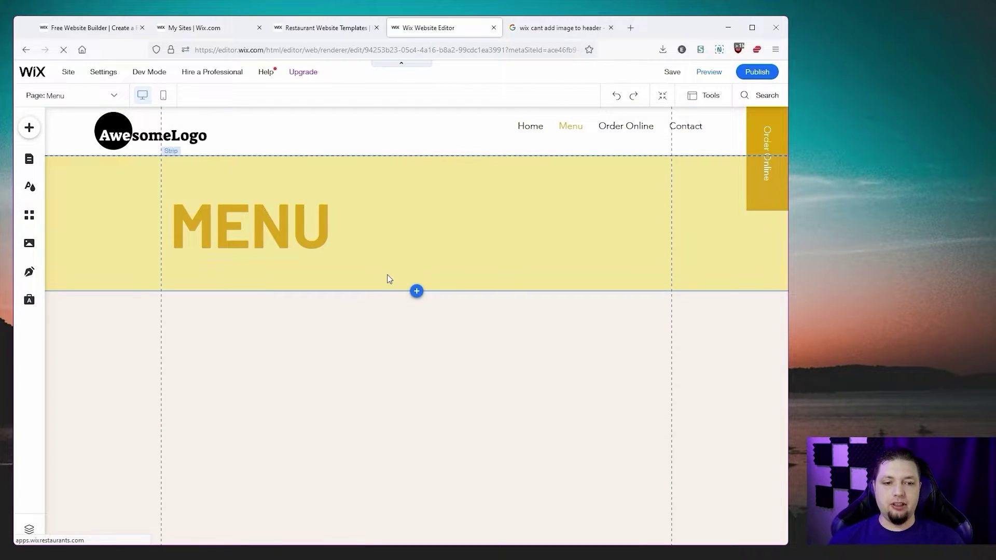
pyautogui.scroll(-4, 411, 270)
pyautogui.scroll(4, 322, 255)
pyautogui.scroll(-3, 367, 245)
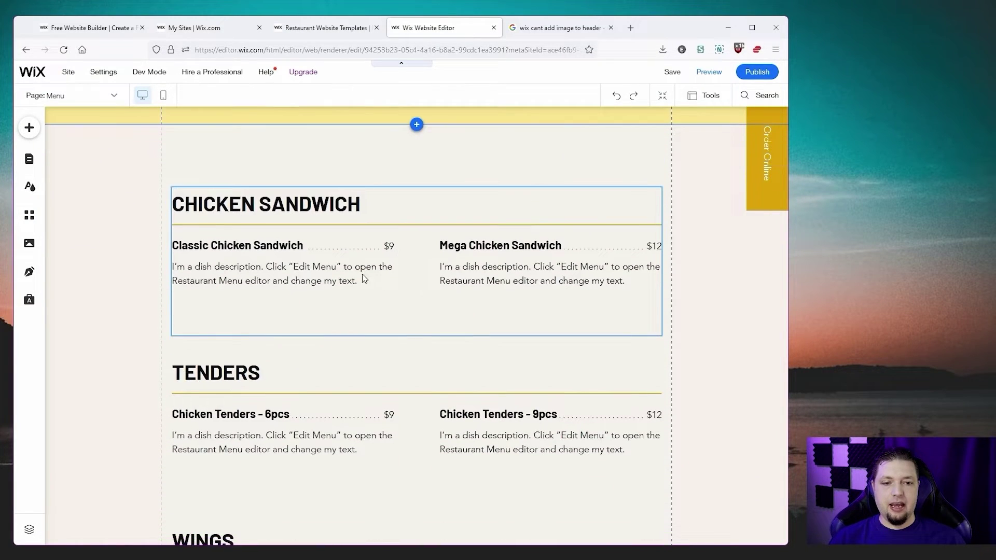
pyautogui.click(319, 245)
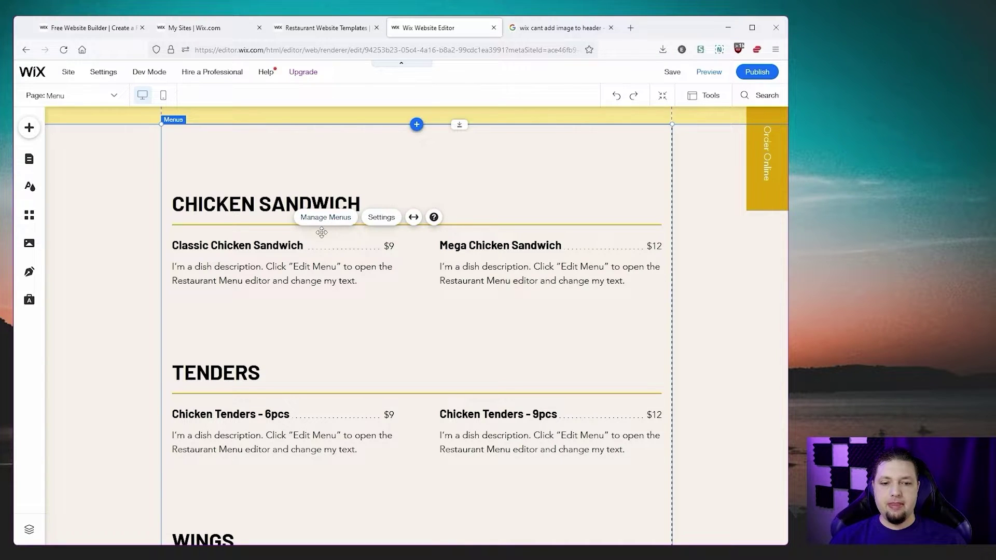
pyautogui.scroll(-2, 294, 294)
pyautogui.scroll(2, 363, 258)
# Switch the Menus element to the Catalog layout with dish details displayed, then open Manage Menus
pyautogui.click(382, 218)
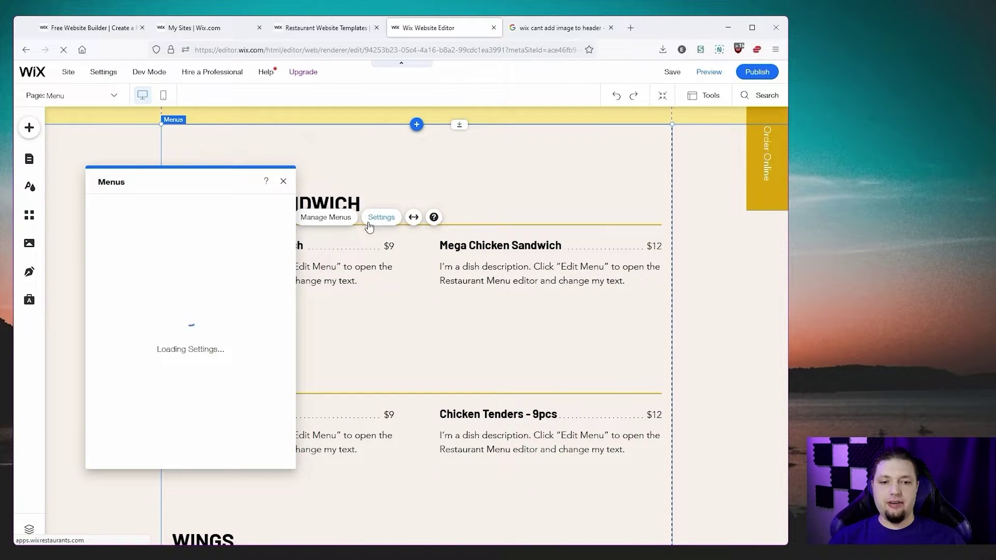
pyautogui.moveTo(171, 186); pyautogui.dragTo(271, 177)
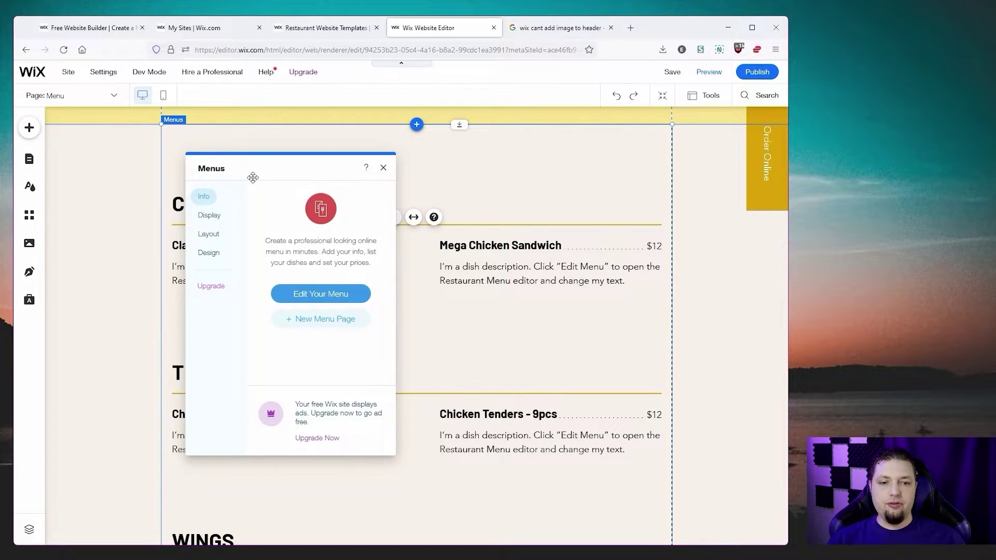
pyautogui.moveTo(251, 180); pyautogui.dragTo(567, 188)
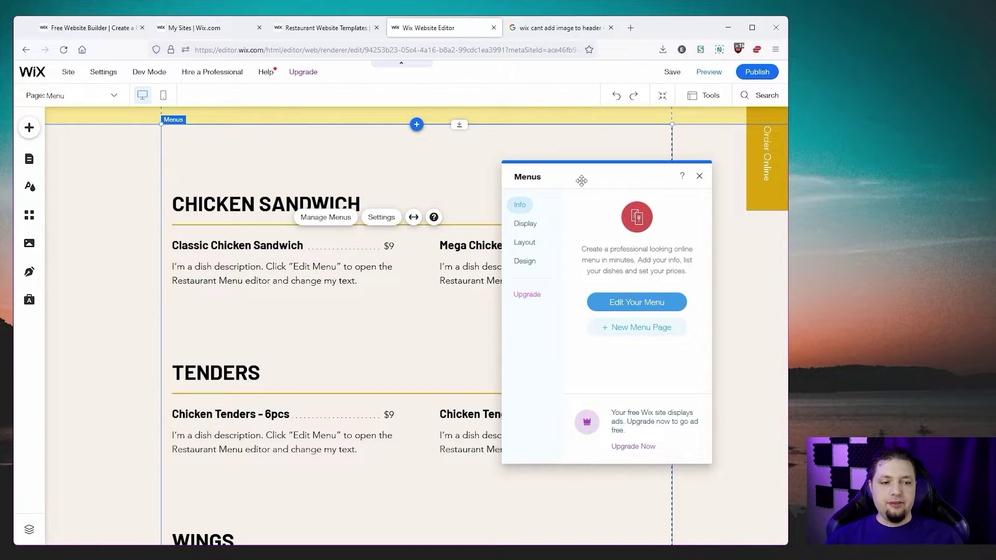
pyautogui.click(524, 242)
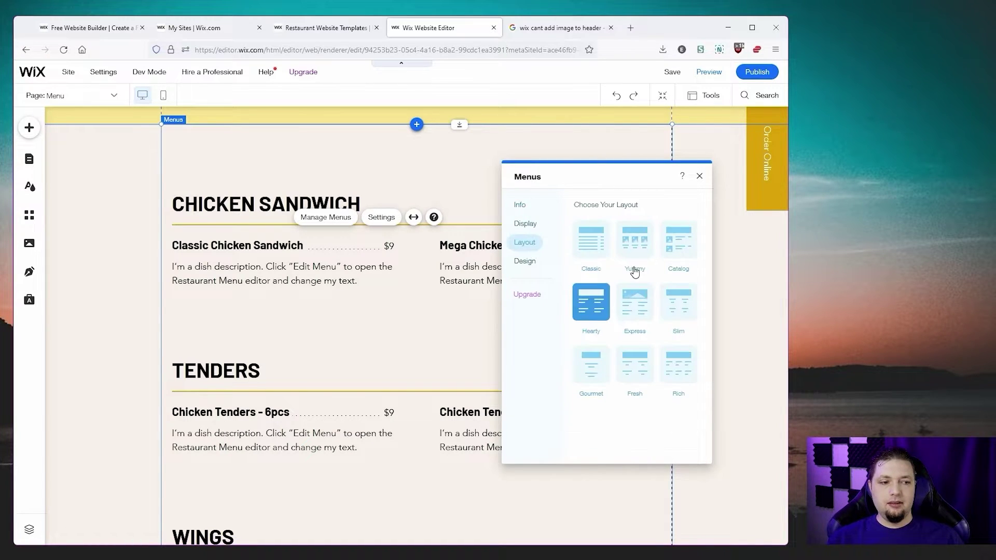
pyautogui.click(676, 259)
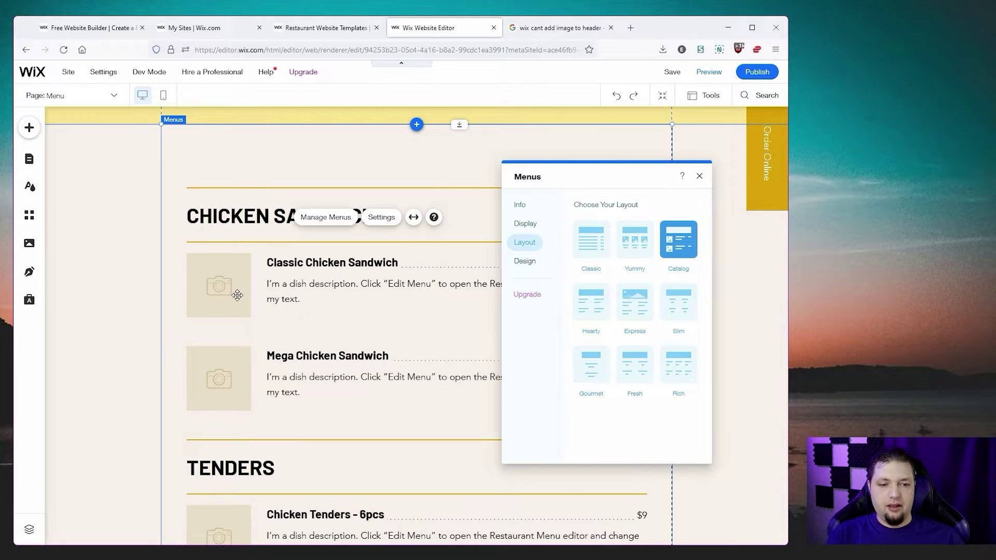
pyautogui.click(528, 224)
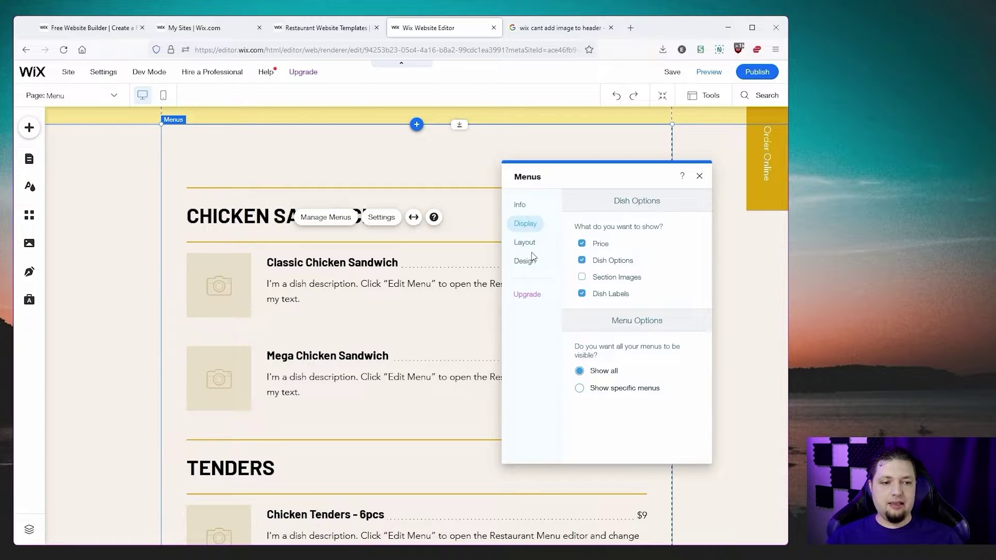
pyautogui.click(700, 177)
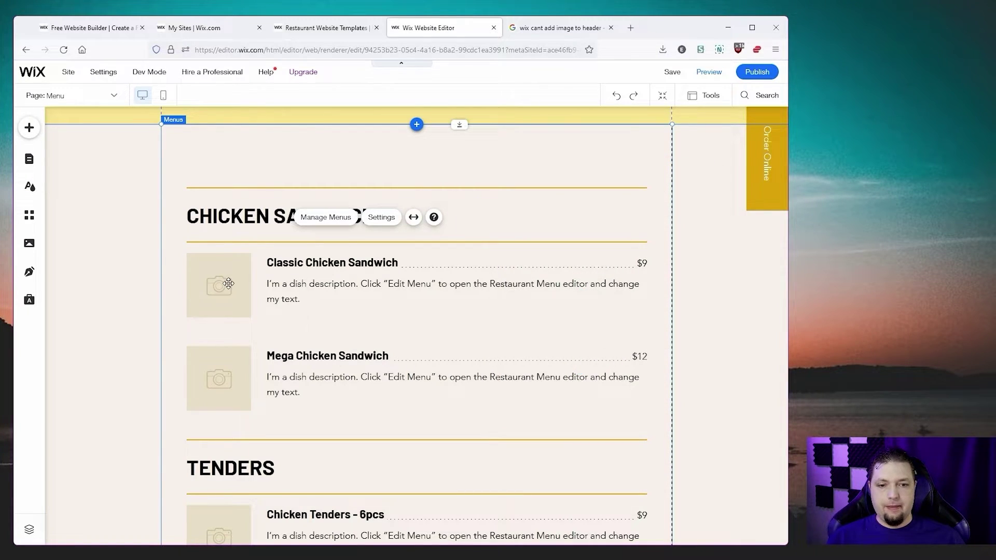
pyautogui.click(227, 262)
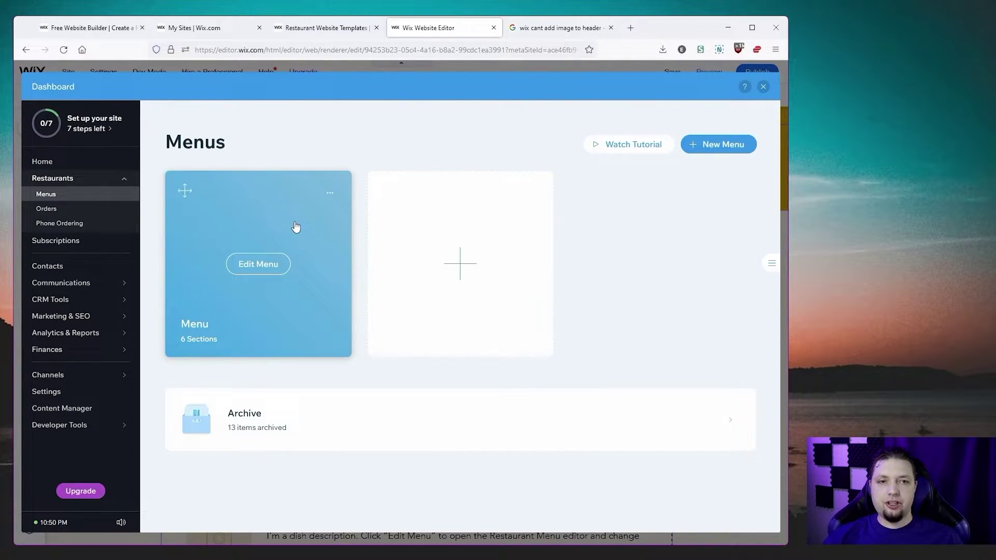
# Add a fried-chicken photo from Site Files to the Classic Chicken Sandwich and save it
pyautogui.click(258, 265)
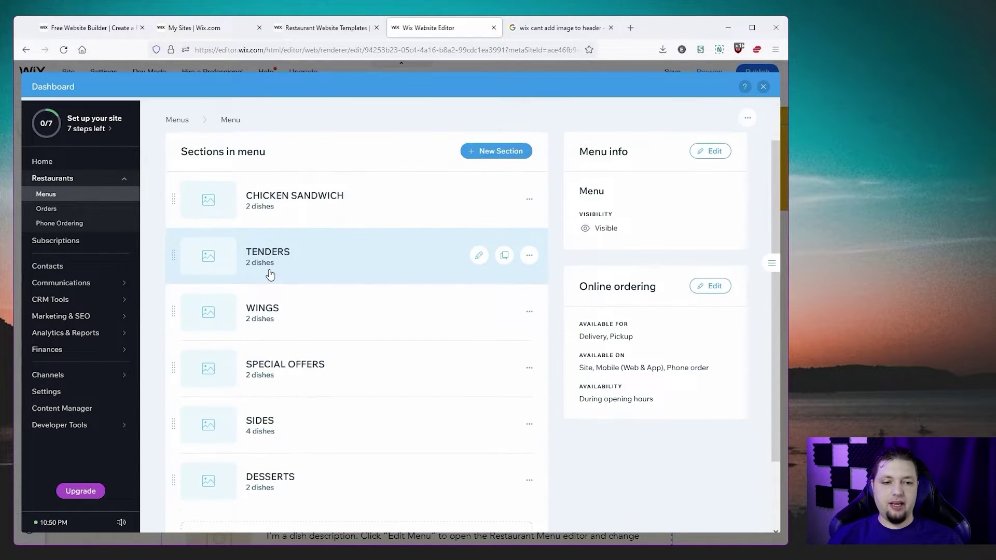
pyautogui.click(205, 243)
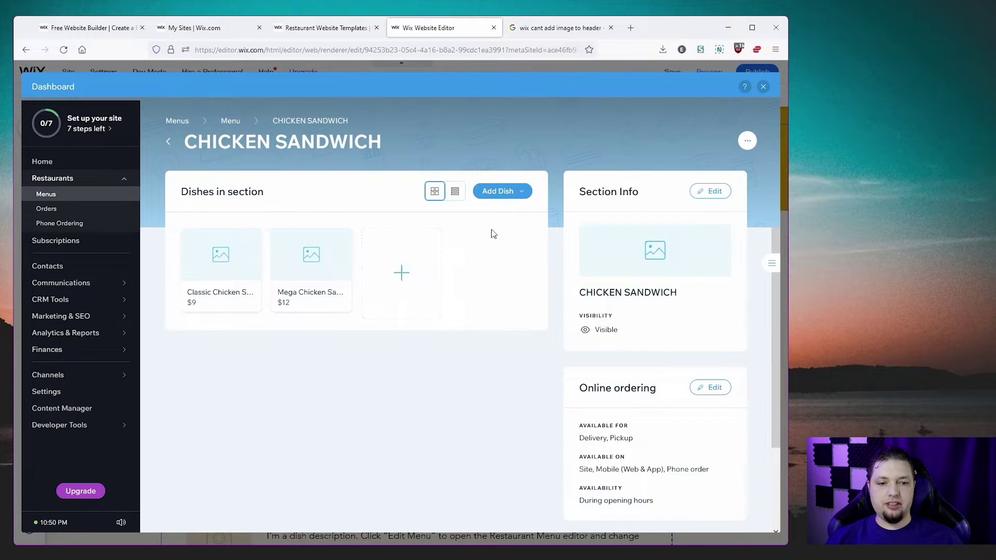
pyautogui.moveTo(211, 269)
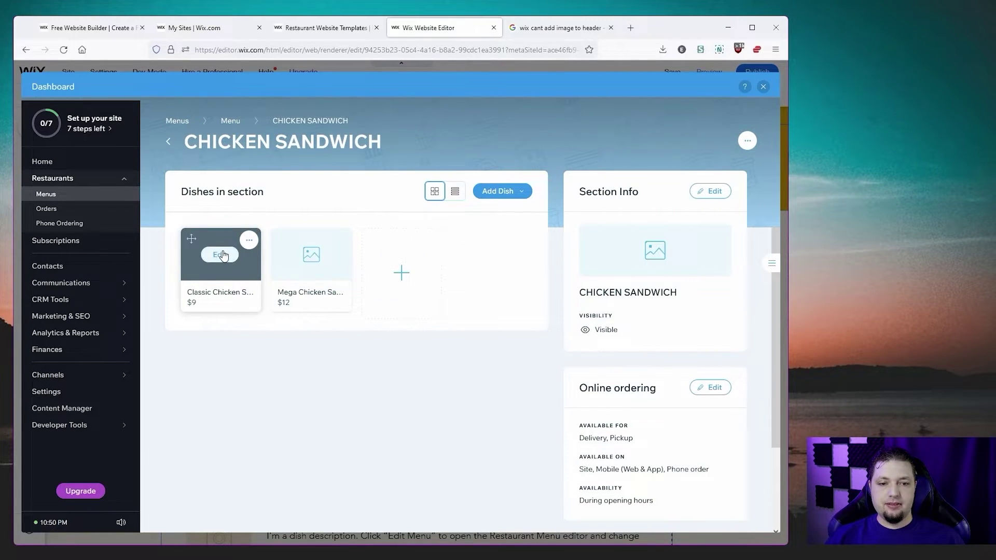
pyautogui.click(220, 255)
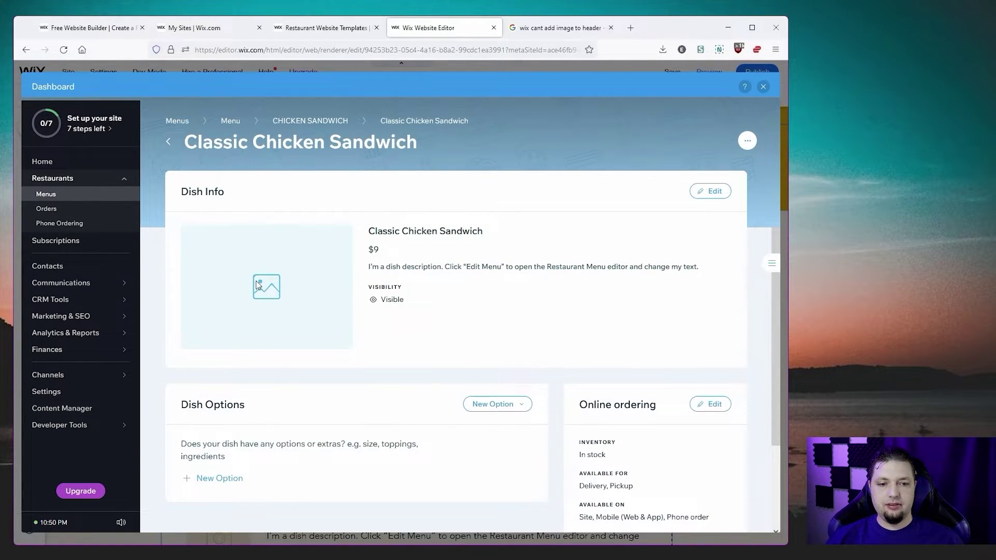
pyautogui.click(707, 193)
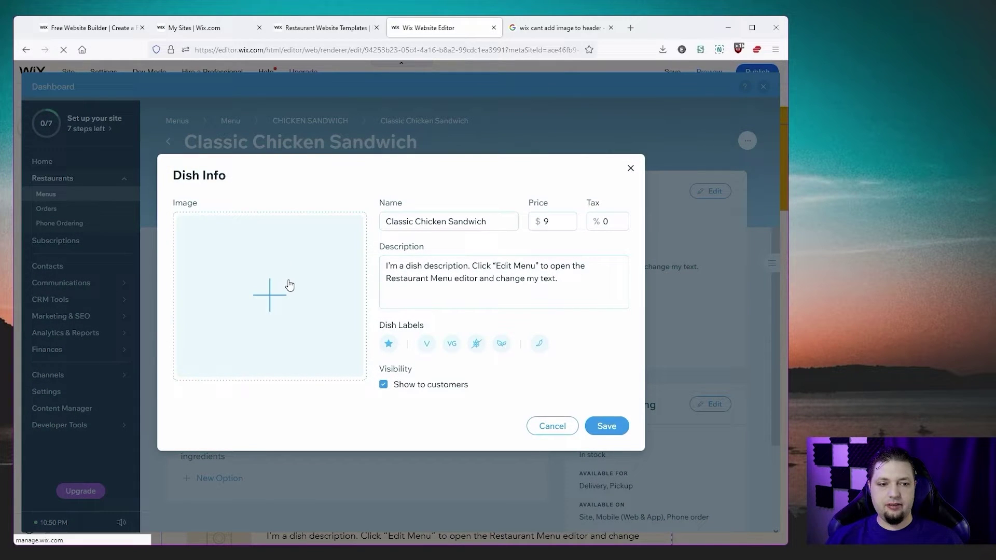
pyautogui.click(273, 294)
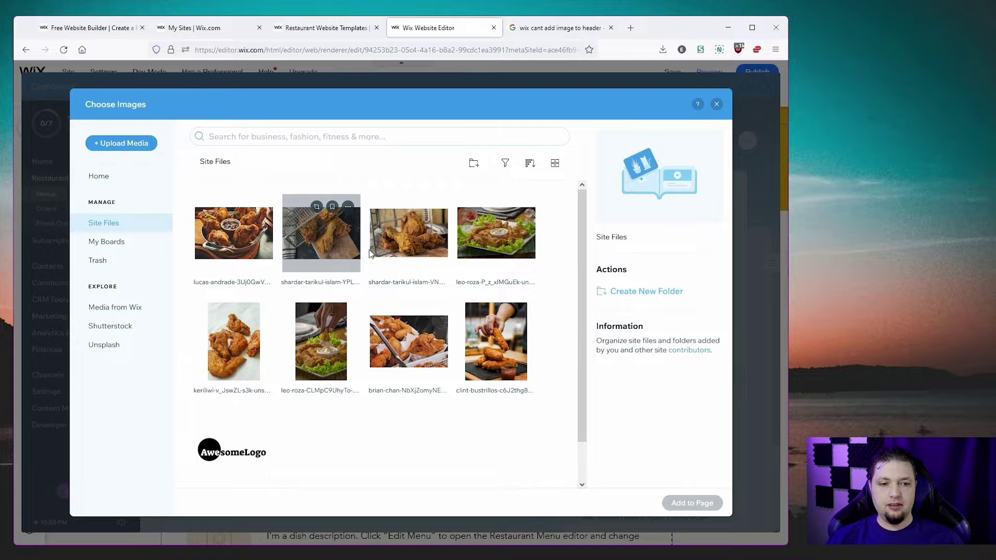
pyautogui.click(415, 253)
pyautogui.click(690, 505)
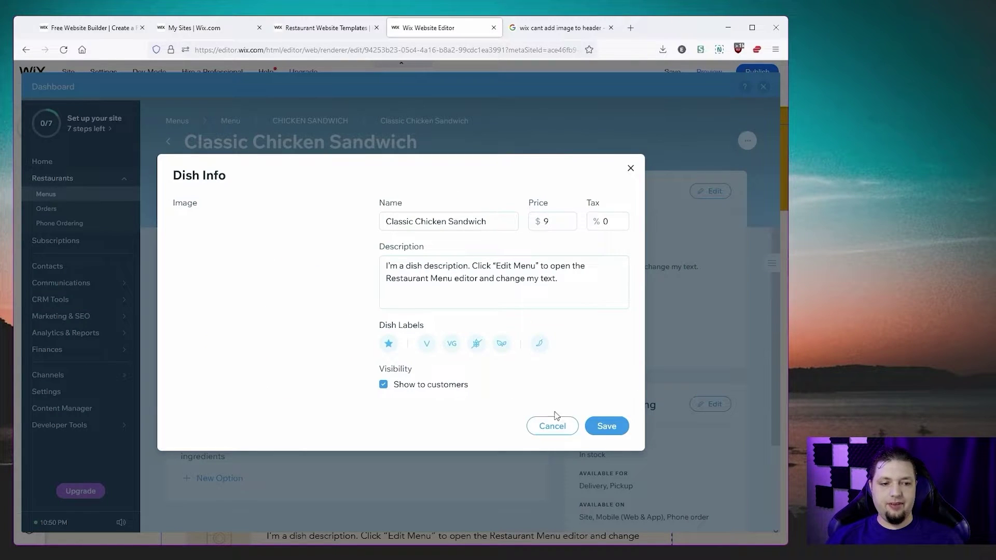
pyautogui.click(607, 426)
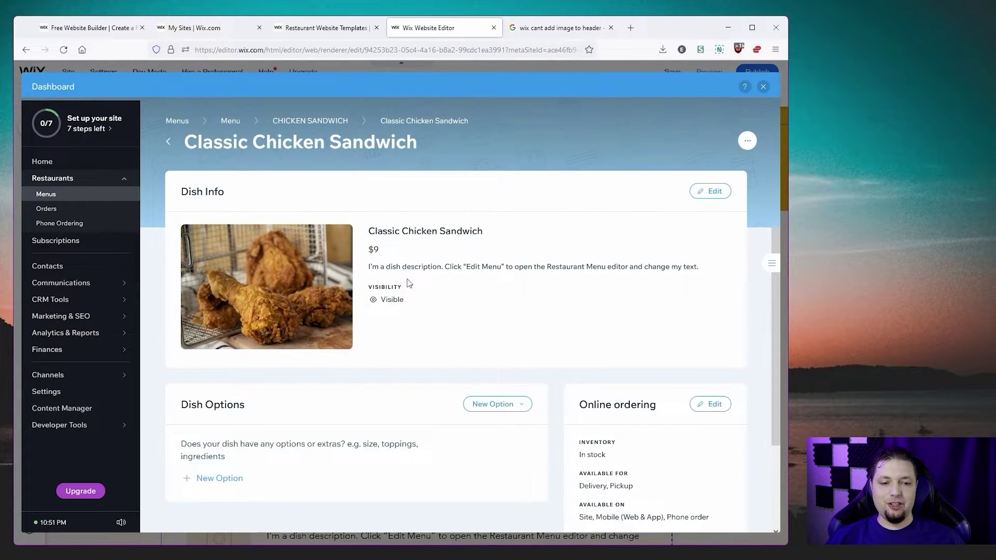
pyautogui.scroll(-2, 460, 282)
pyautogui.scroll(2, 460, 282)
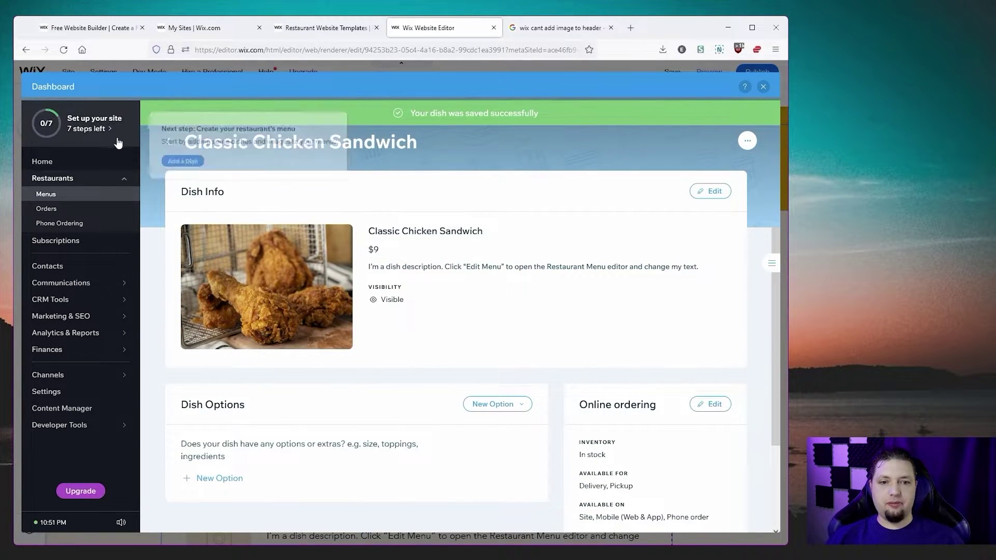
# Give the Mega Chicken Sandwich a photo, save it, and close the dashboard
pyautogui.click(167, 141)
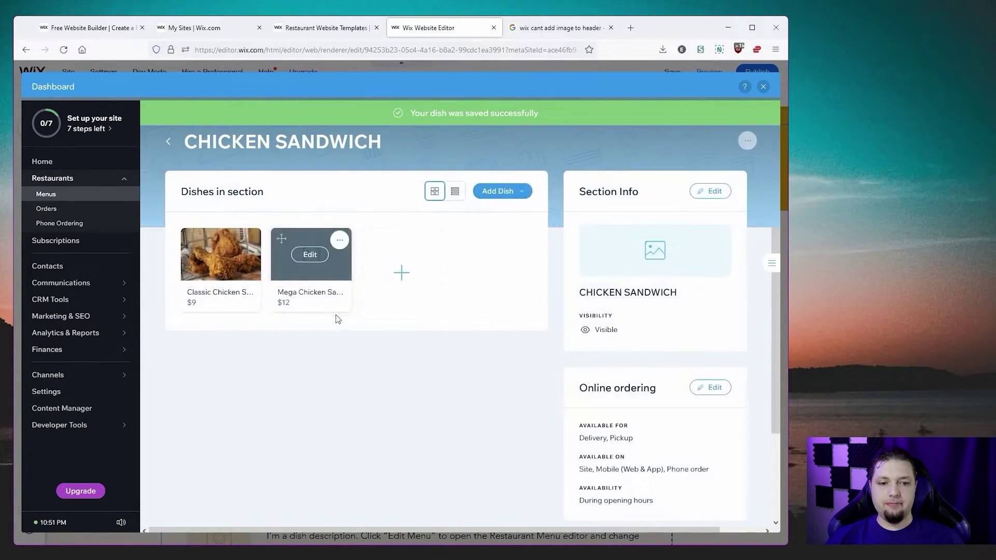
pyautogui.click(309, 252)
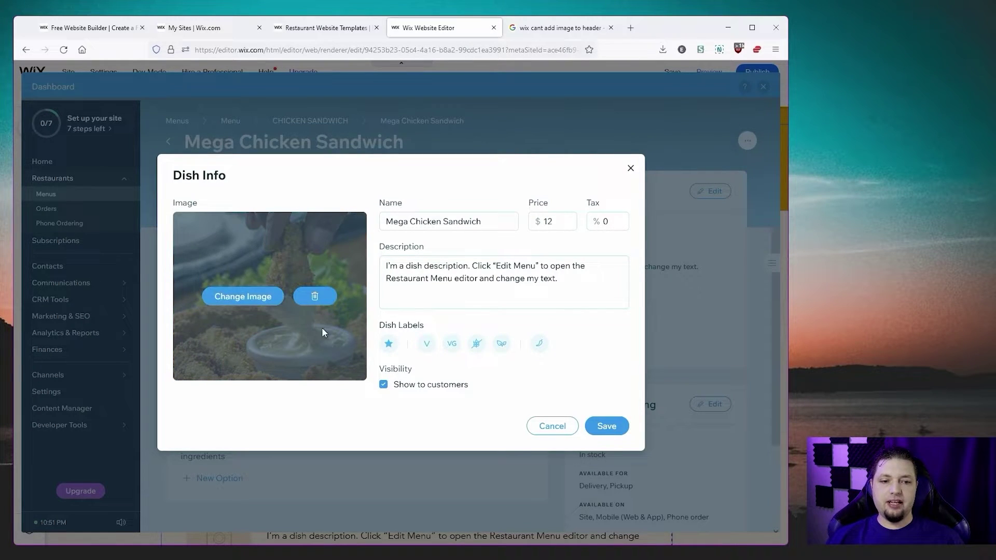
pyautogui.click(620, 430)
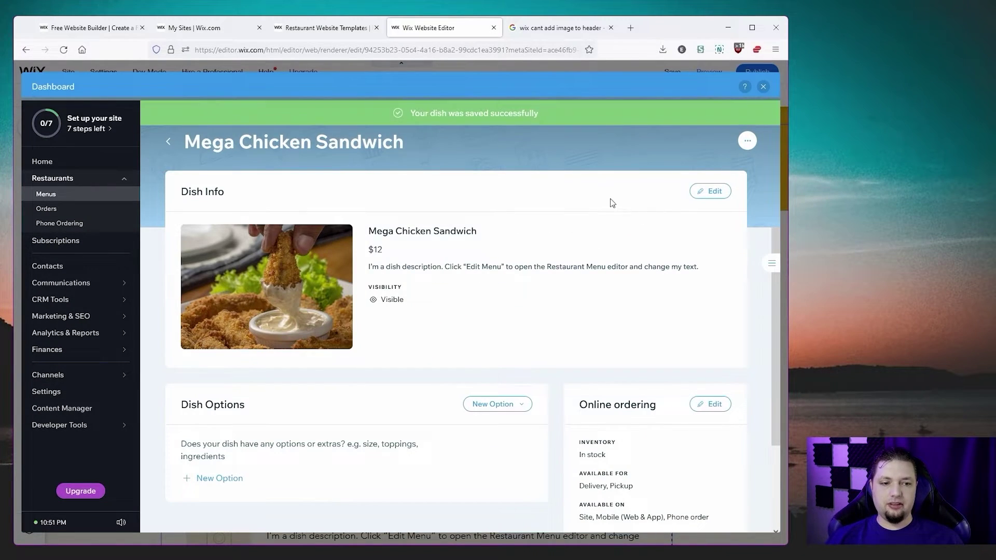
pyautogui.click(763, 86)
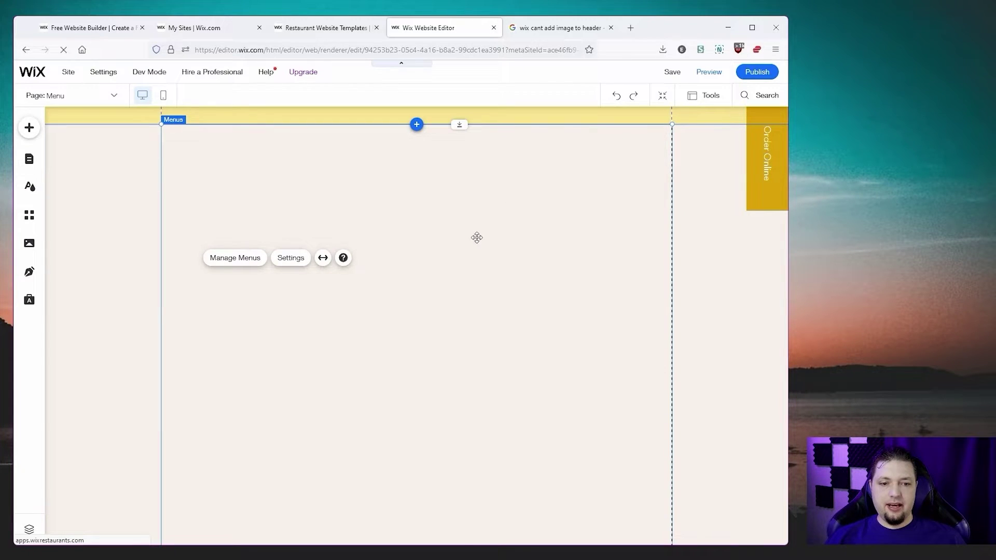
# Deselect the Menus element so it reloads, then scroll to review the new sandwich photos
pyautogui.click(120, 344)
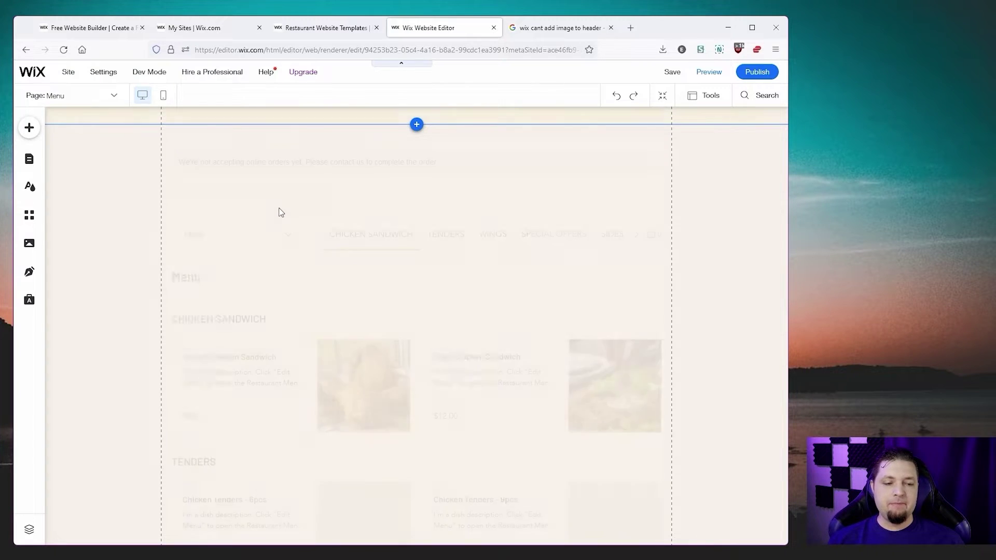
pyautogui.scroll(-2, 489, 298)
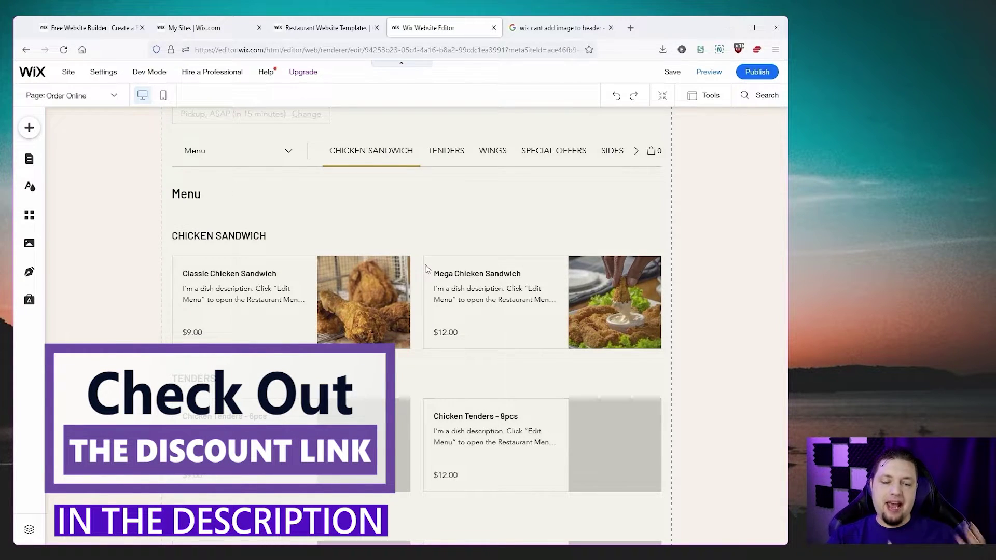
pyautogui.scroll(3, 426, 269)
pyautogui.click(308, 460)
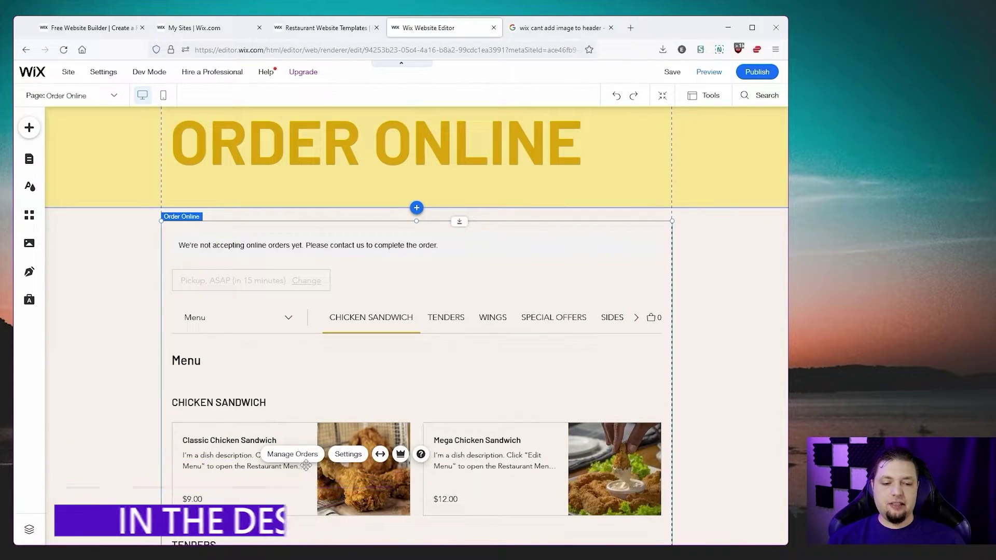
pyautogui.click(306, 456)
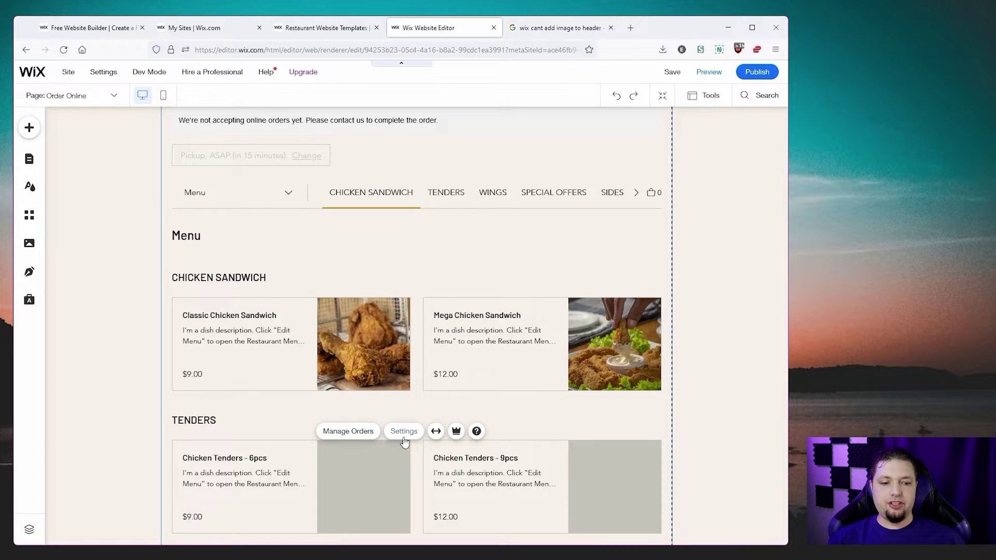
pyautogui.click(403, 431)
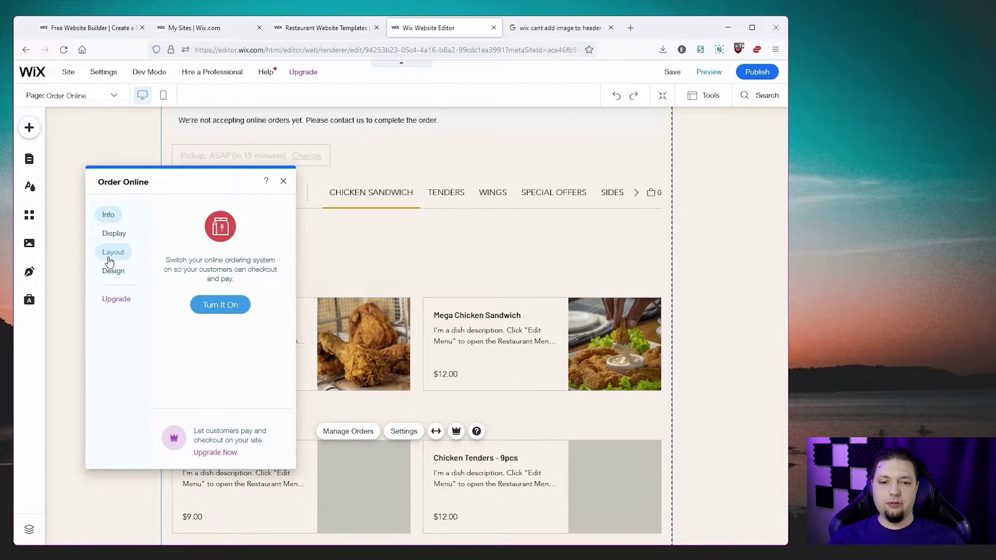
pyautogui.click(109, 260)
pyautogui.click(108, 274)
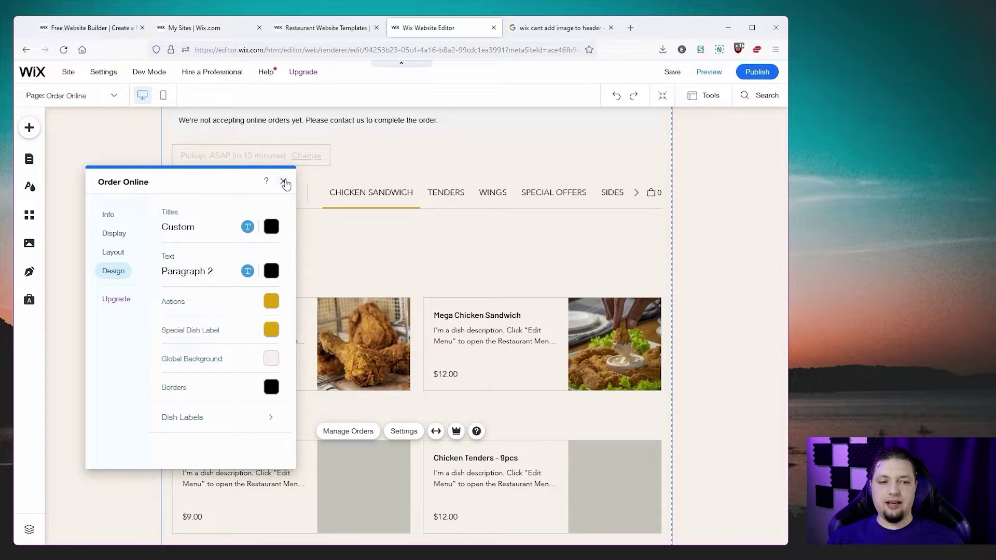
pyautogui.click(285, 182)
pyautogui.scroll(4, 360, 278)
pyautogui.scroll(-2, 338, 339)
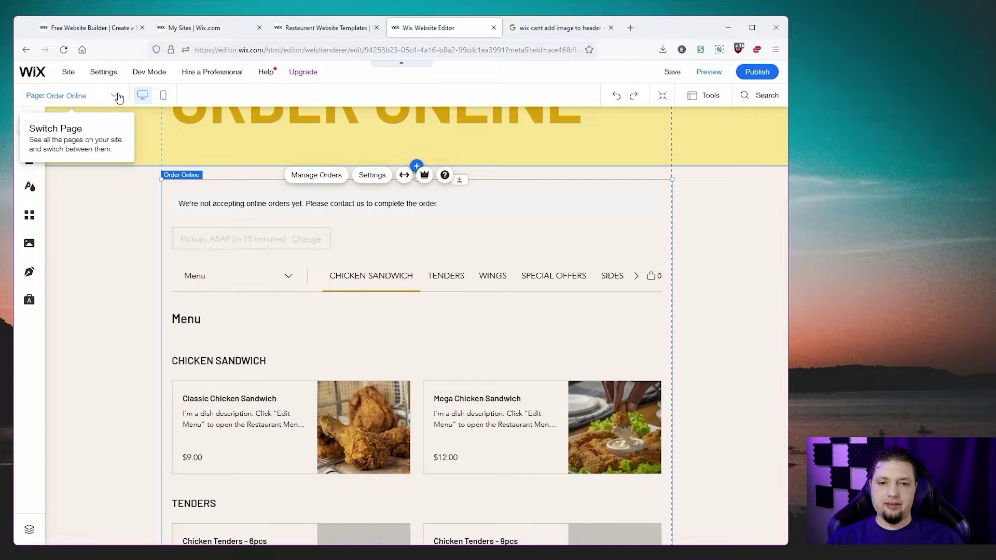
# Delete the Order Online page and its app through Manage Pages
pyautogui.click(114, 96)
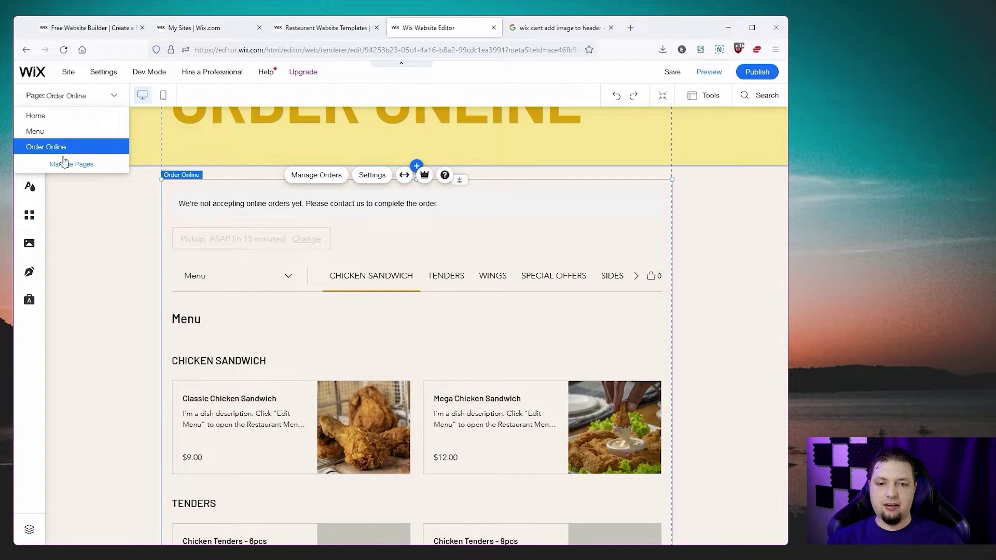
pyautogui.click(63, 163)
pyautogui.click(257, 227)
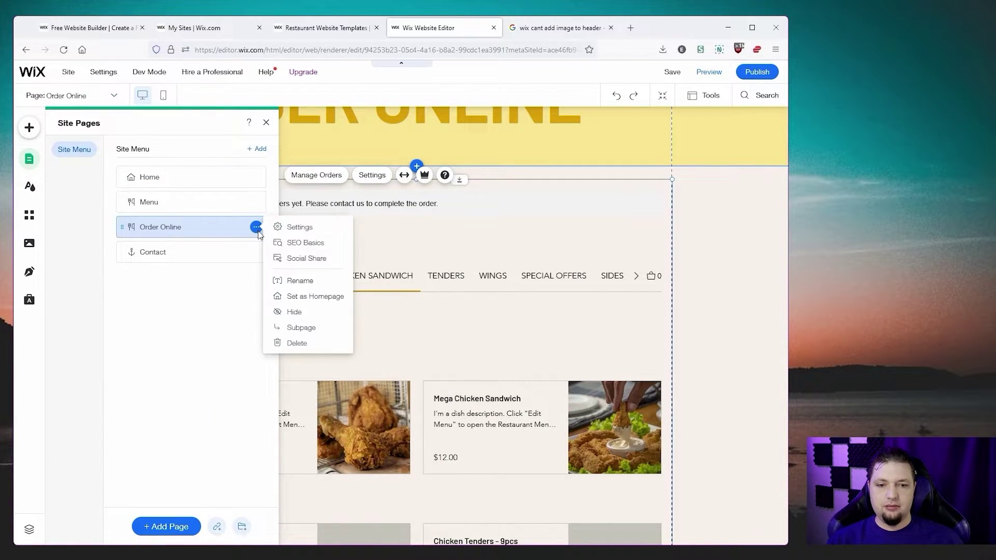
pyautogui.click(318, 343)
pyautogui.click(520, 345)
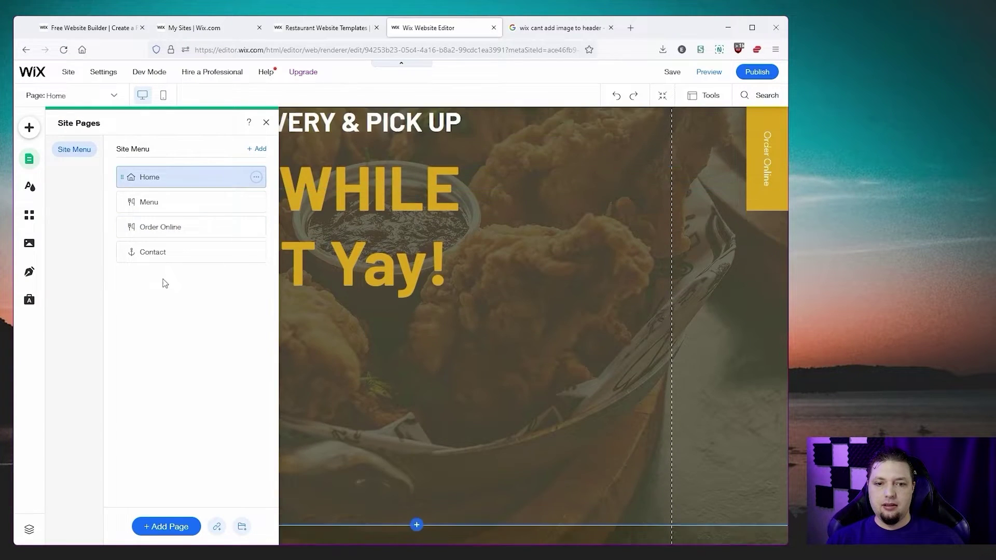
# Jump to the Home page's Contact section and select the contact form
pyautogui.click(165, 227)
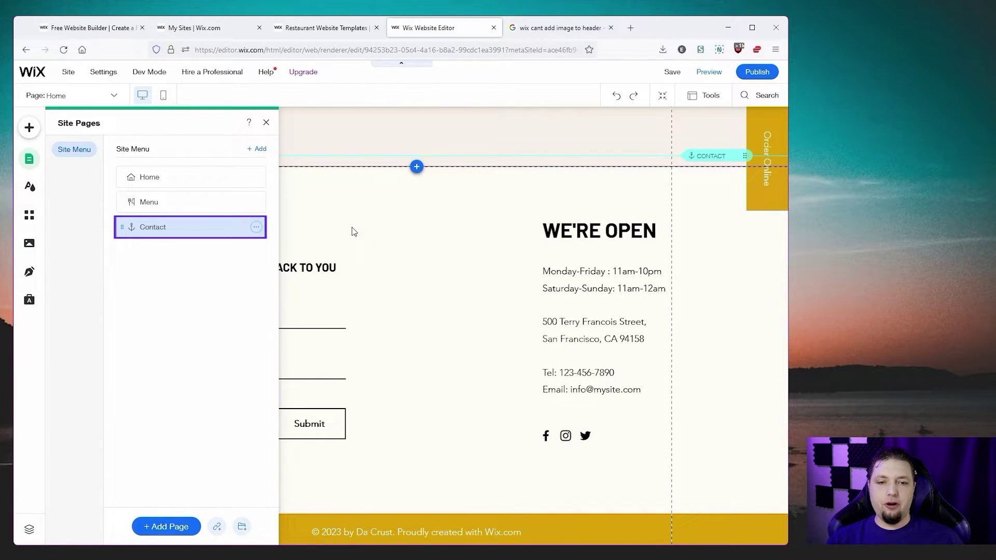
pyautogui.click(354, 231)
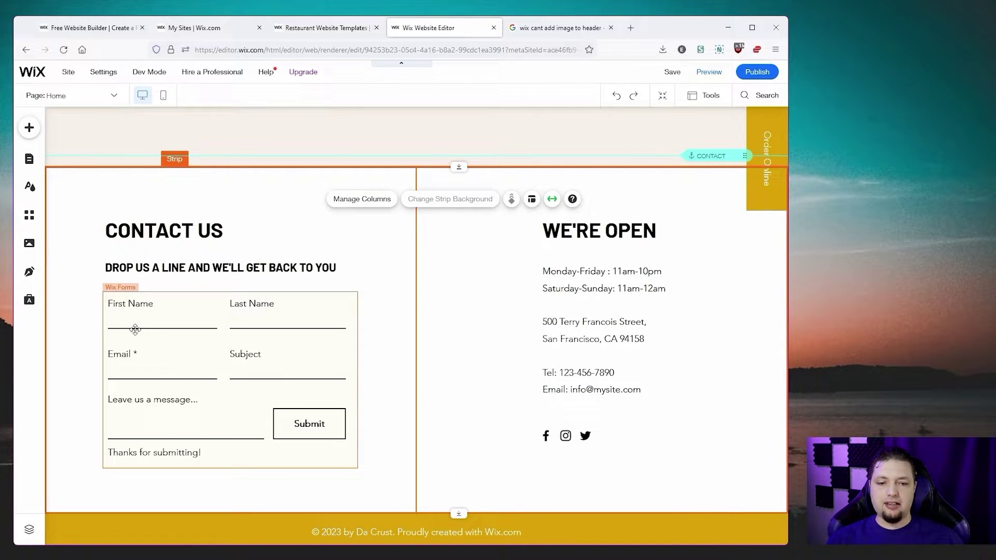
pyautogui.click(135, 329)
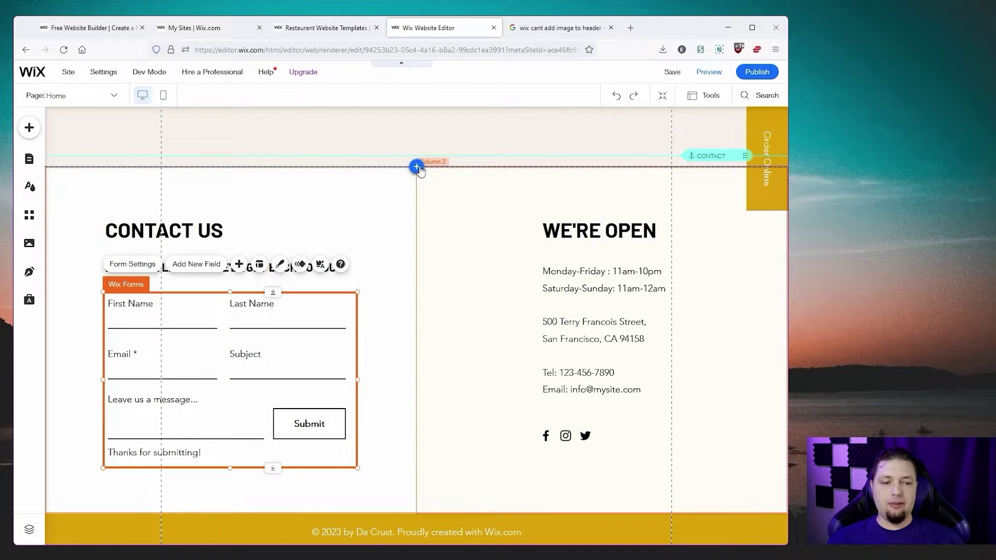
# Browse the Add Strip Contact and Text designs, then bring up the App Market
pyautogui.click(416, 167)
pyautogui.click(429, 229)
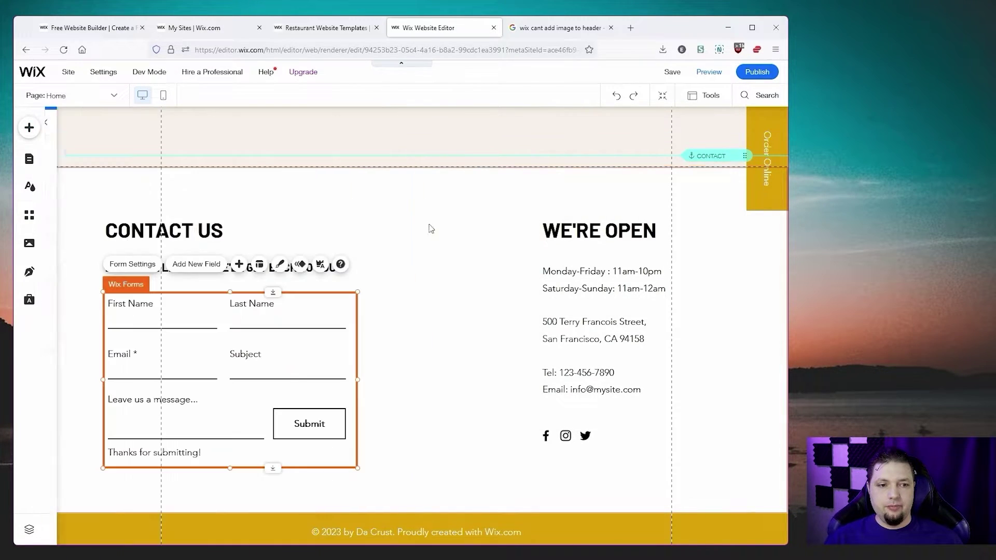
pyautogui.click(415, 166)
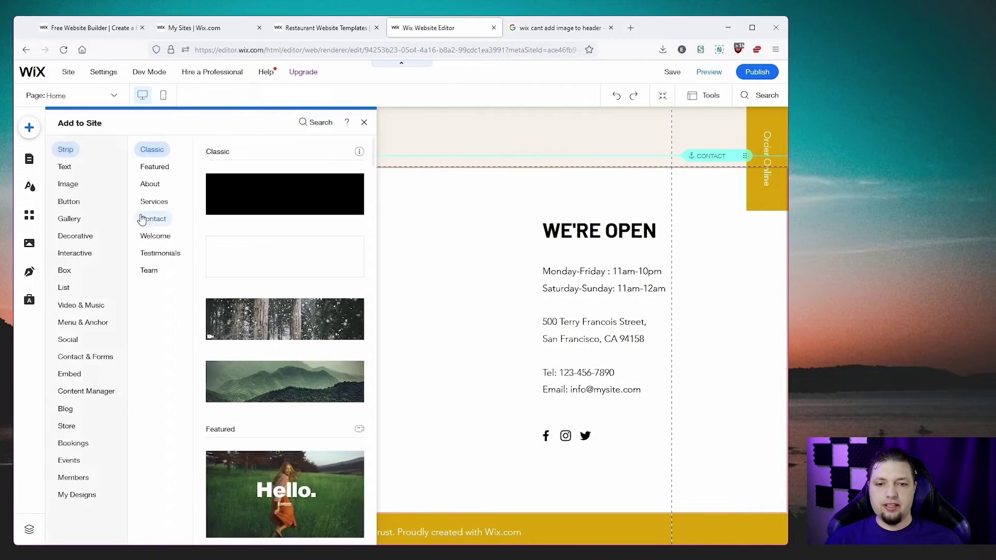
pyautogui.click(141, 220)
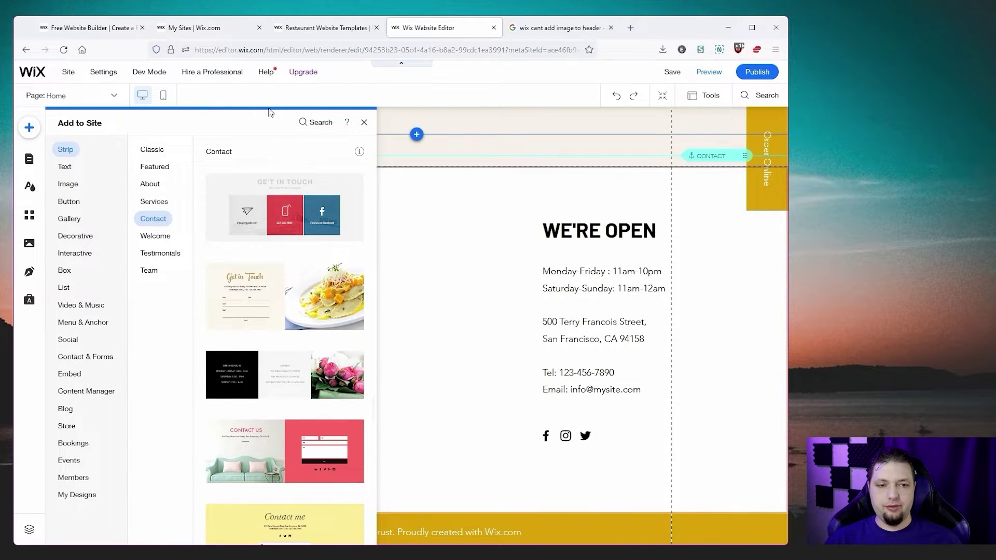
pyautogui.click(64, 166)
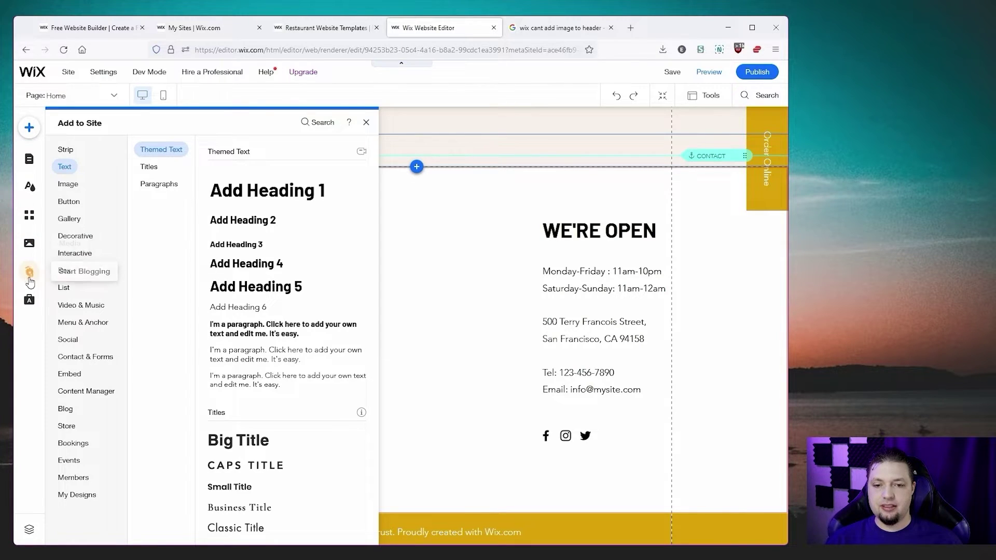
pyautogui.click(29, 215)
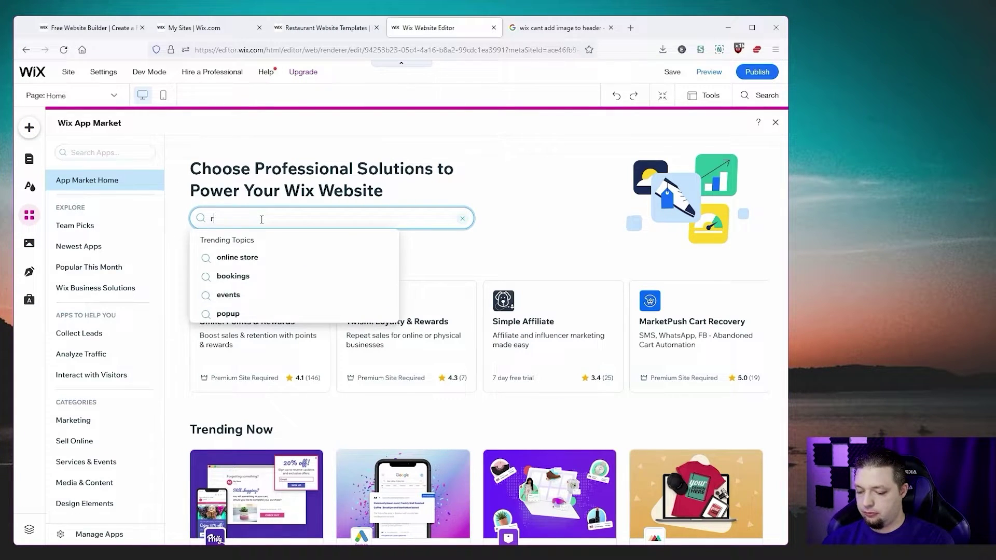
# Search the App Market for 'reser' and add Wix Reservations to the site
pyautogui.write('re3')
pyautogui.press('BackSpace')
pyautogui.write('ser')
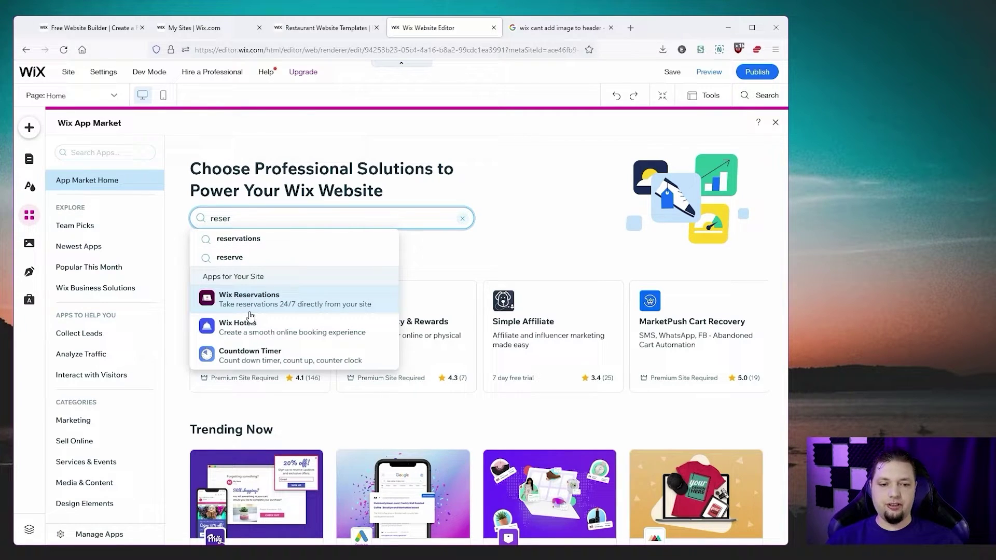
pyautogui.click(250, 311)
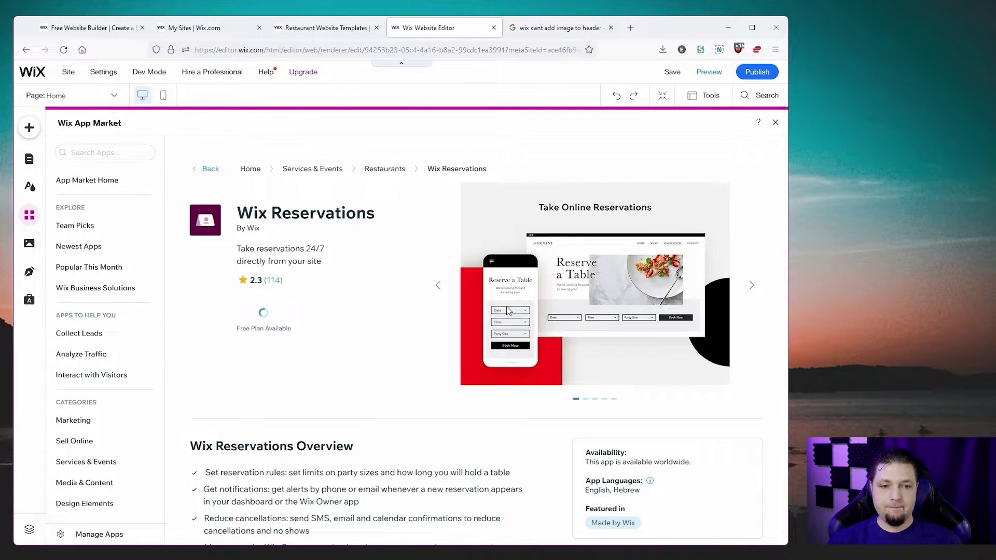
pyautogui.scroll(-2, 371, 294)
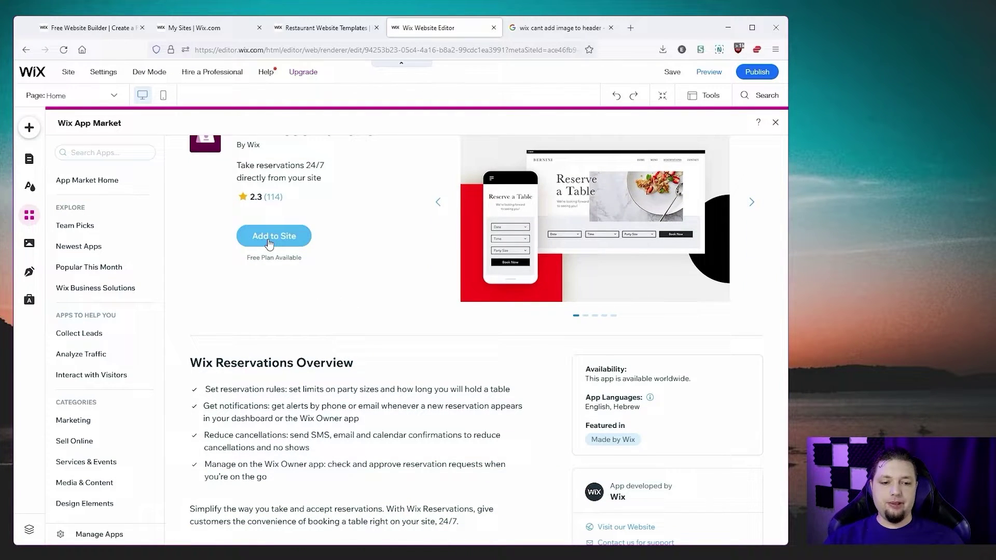
pyautogui.click(269, 241)
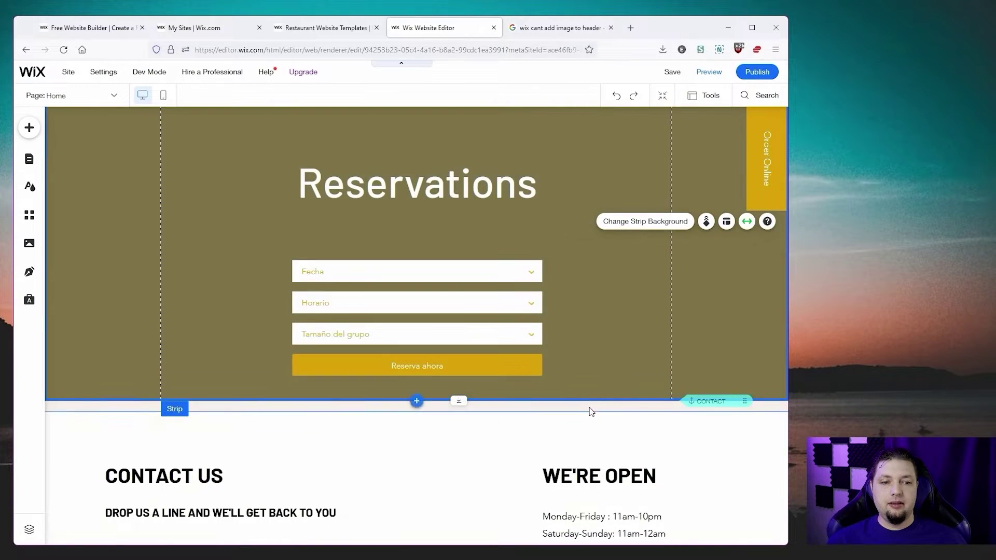
# Select the Contact strip and scroll up to confirm Reservations sits beneath the food photo strip
pyautogui.click(623, 468)
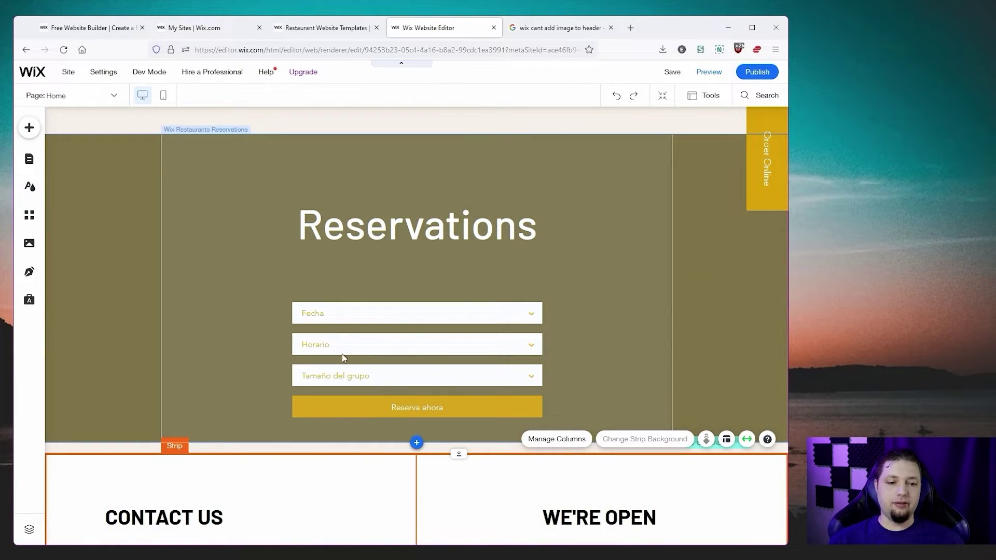
pyautogui.scroll(2, 341, 295)
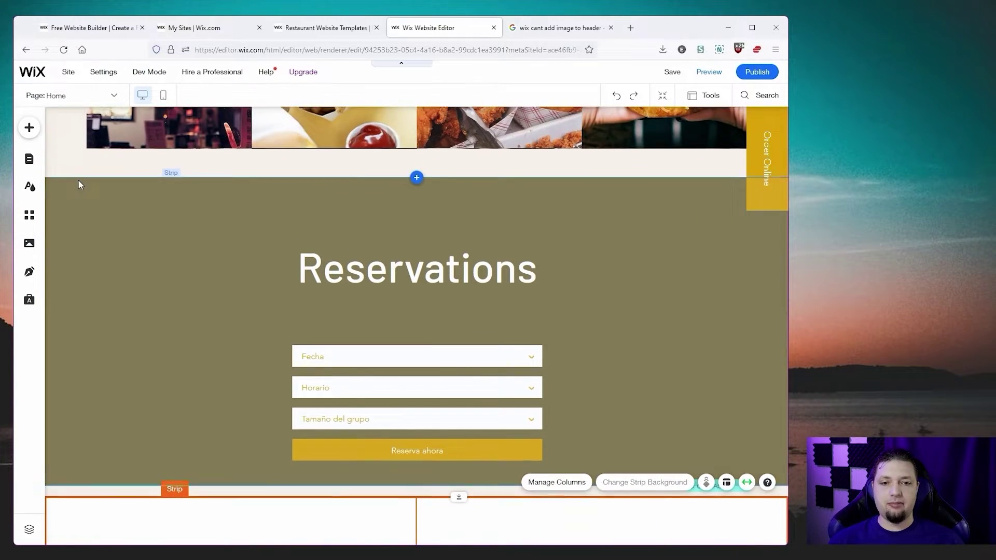
pyautogui.scroll(6, 87, 226)
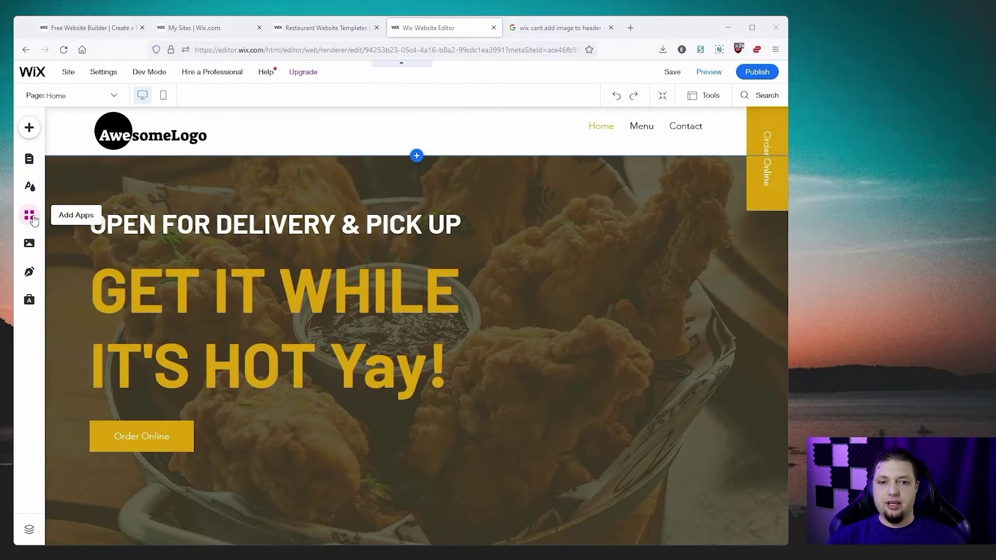
# Reopen the App Market and scroll through its featured apps
pyautogui.click(33, 218)
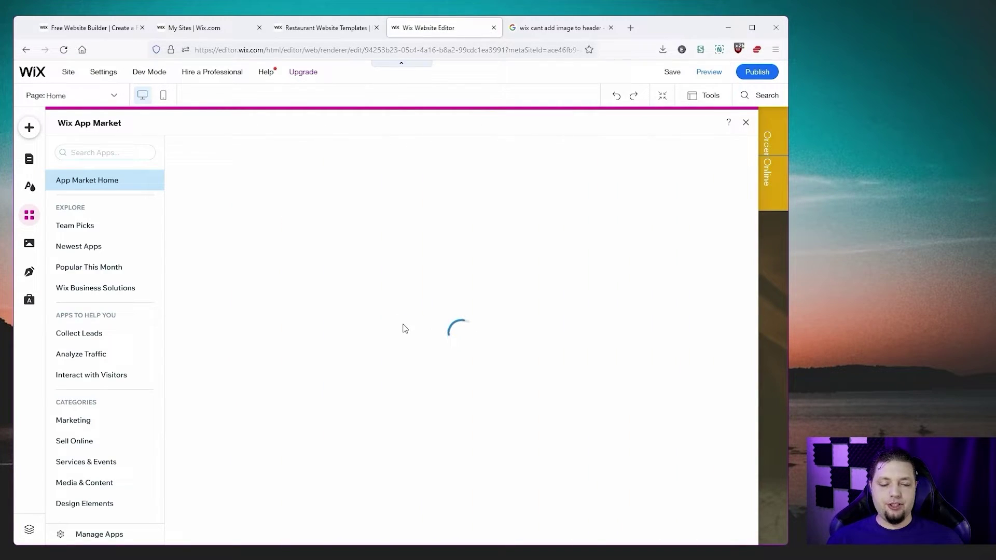
pyautogui.scroll(-1, 310, 268)
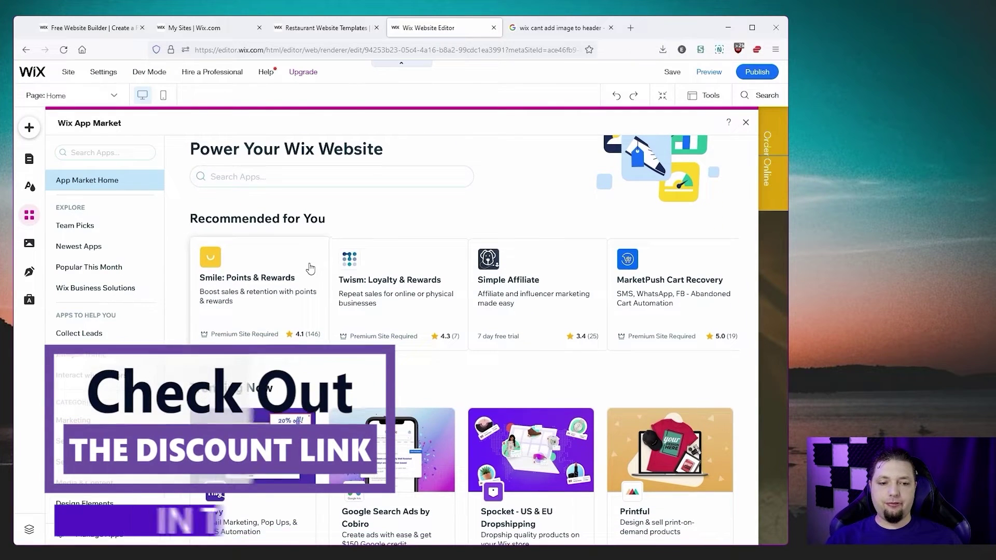
pyautogui.scroll(-2, 310, 269)
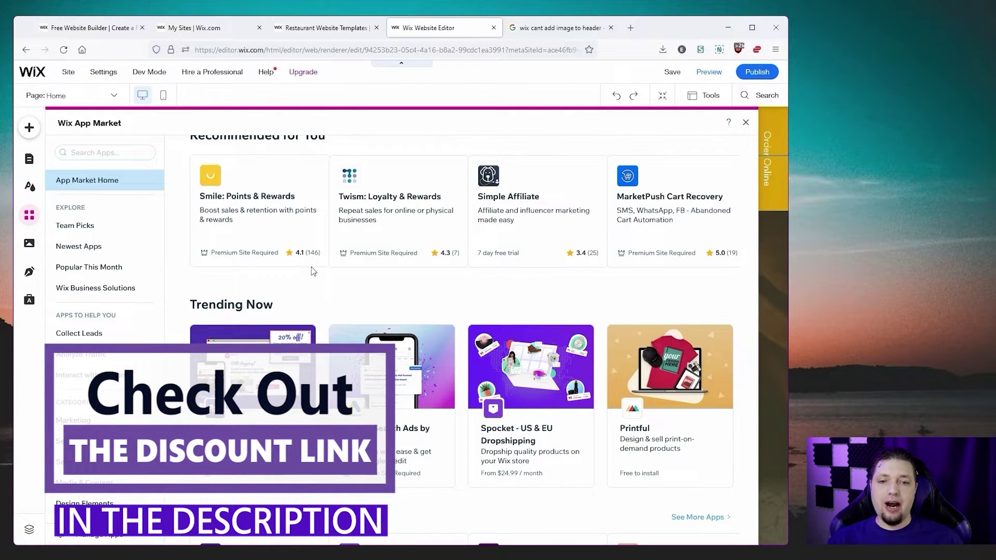
pyautogui.scroll(1, 315, 273)
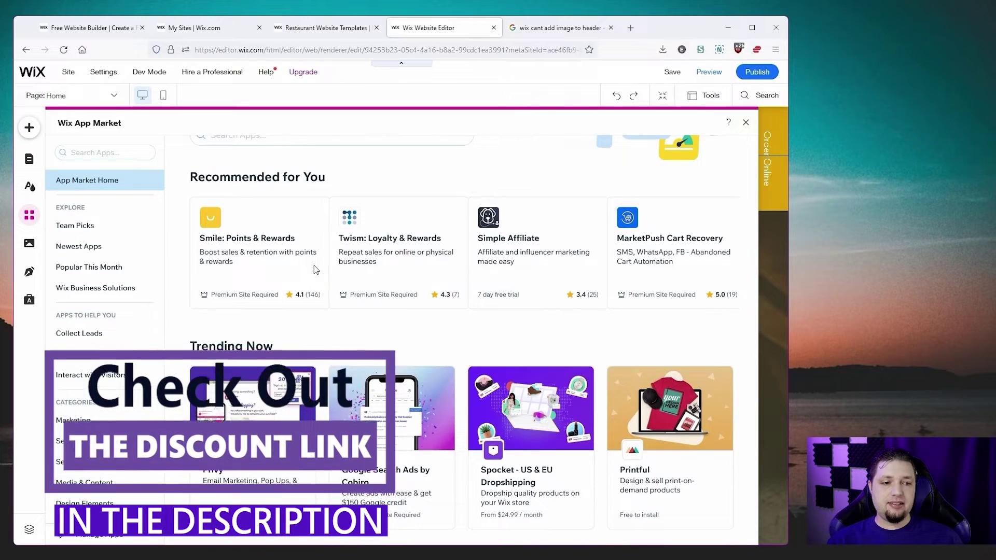
pyautogui.scroll(-1, 317, 272)
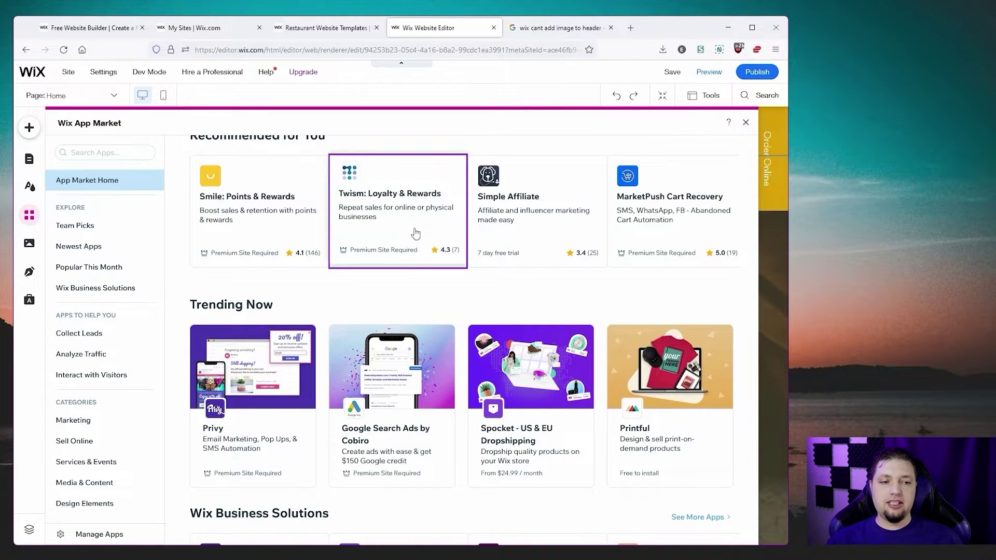
pyautogui.scroll(-2, 418, 289)
pyautogui.scroll(2, 662, 265)
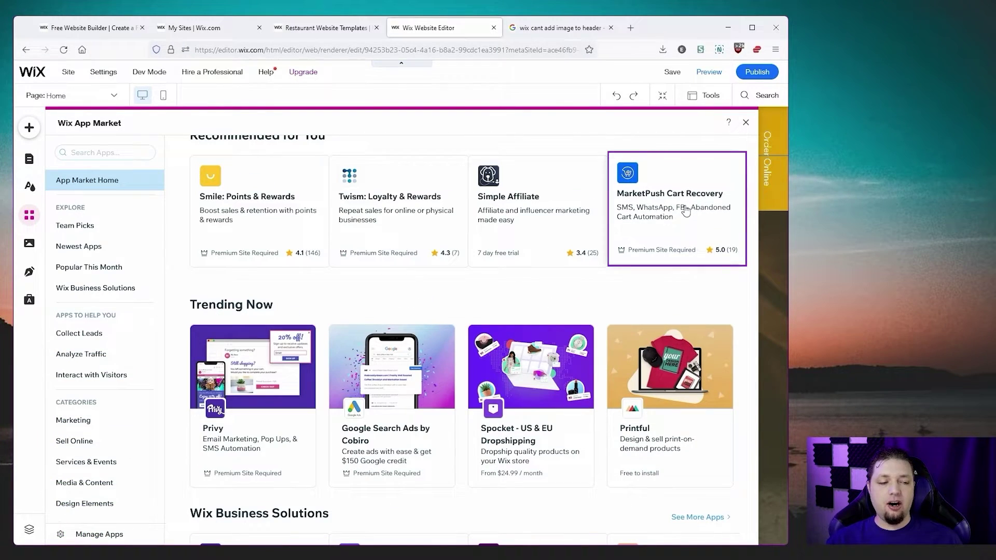
pyautogui.scroll(-10, 681, 212)
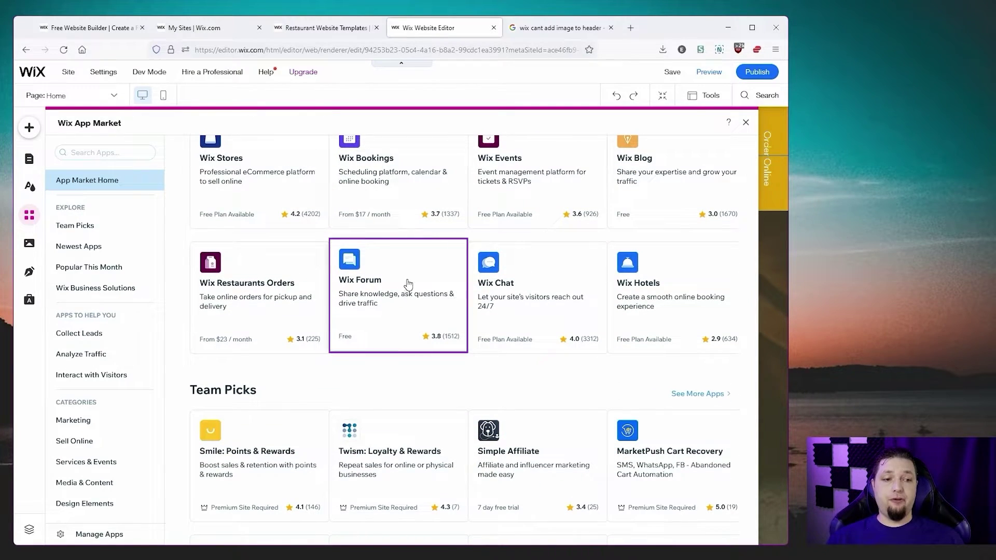
pyautogui.scroll(-10, 518, 311)
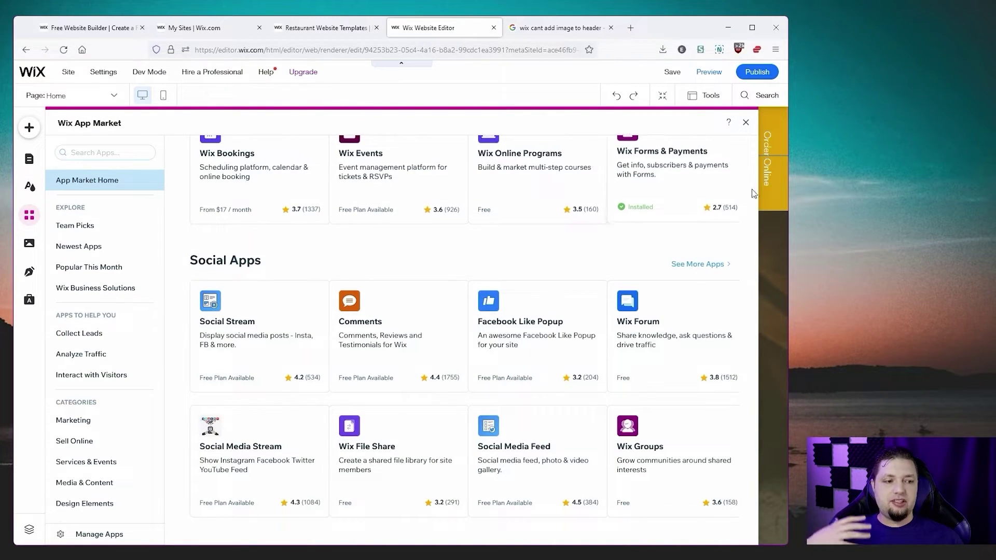
# Browse the Newest Apps grid, then close the App Market
pyautogui.click(74, 252)
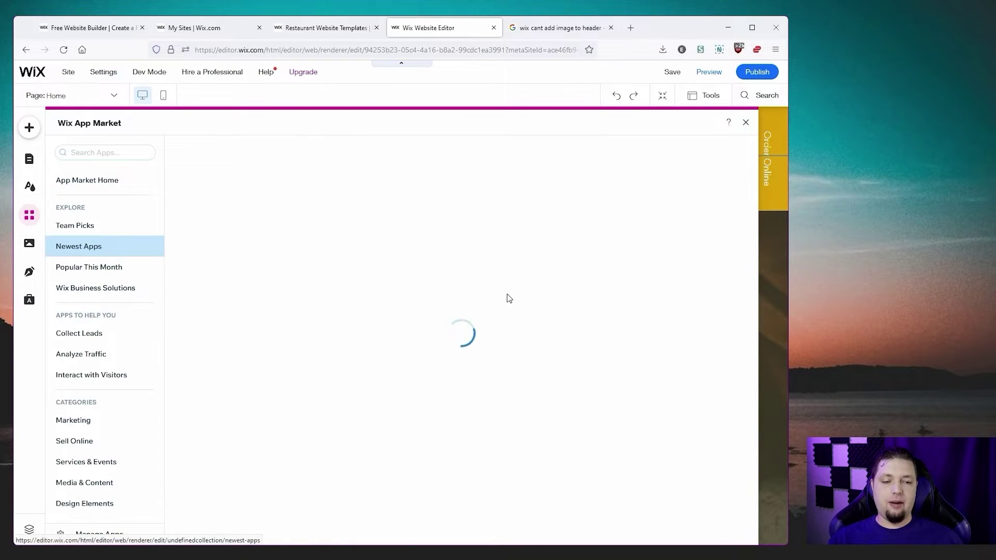
pyautogui.scroll(-2, 479, 346)
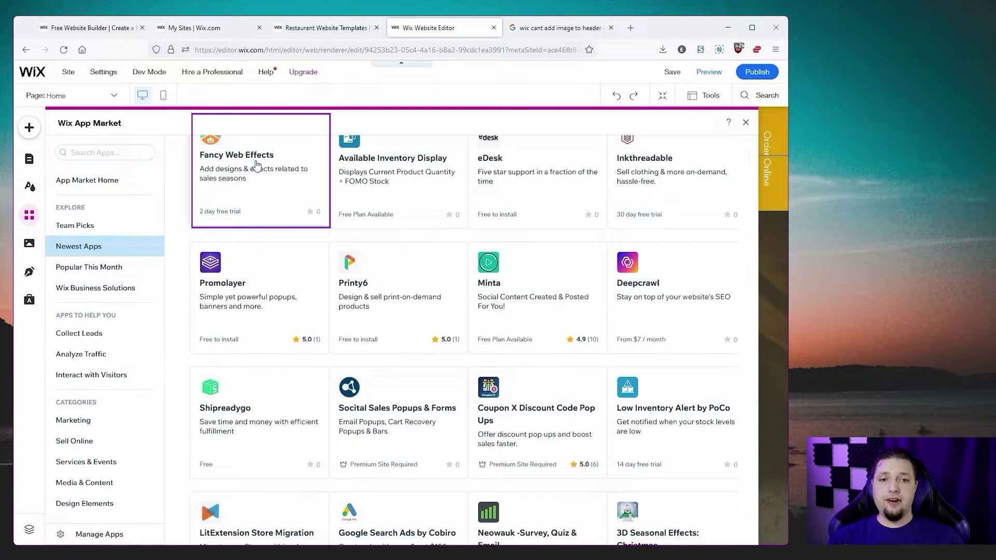
pyautogui.scroll(-3, 684, 292)
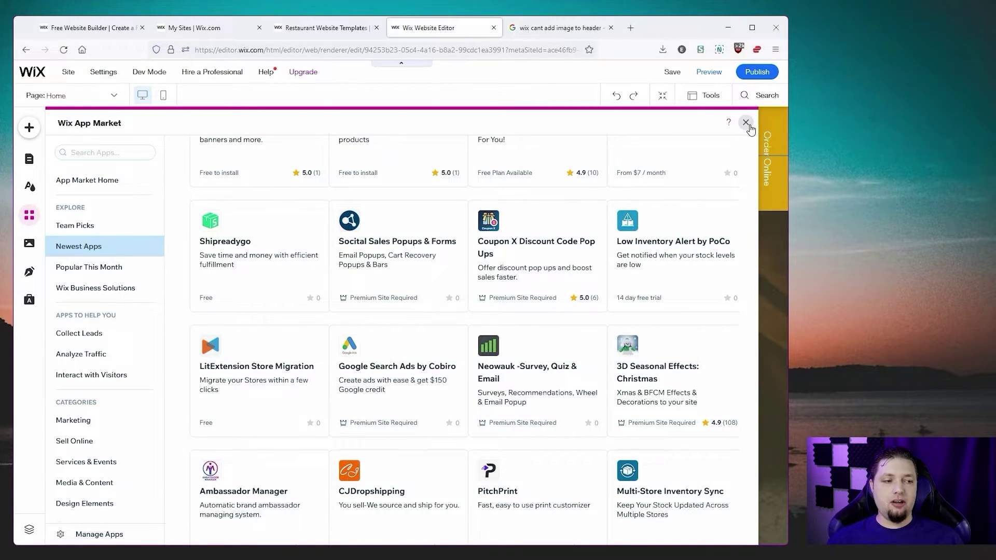
pyautogui.click(745, 123)
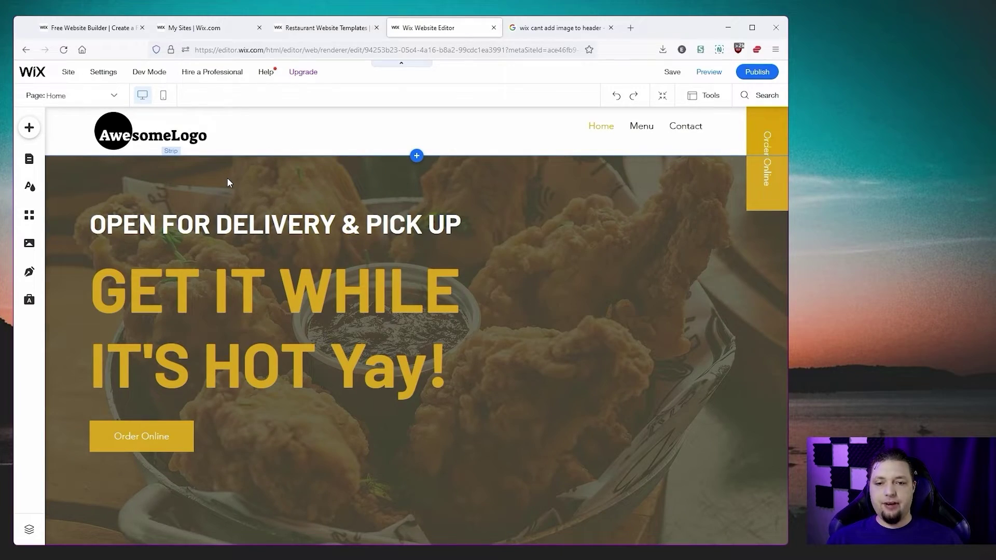
# Review the Home page, publish the site, and dismiss the Congratulations confirmation
pyautogui.scroll(-15, 329, 240)
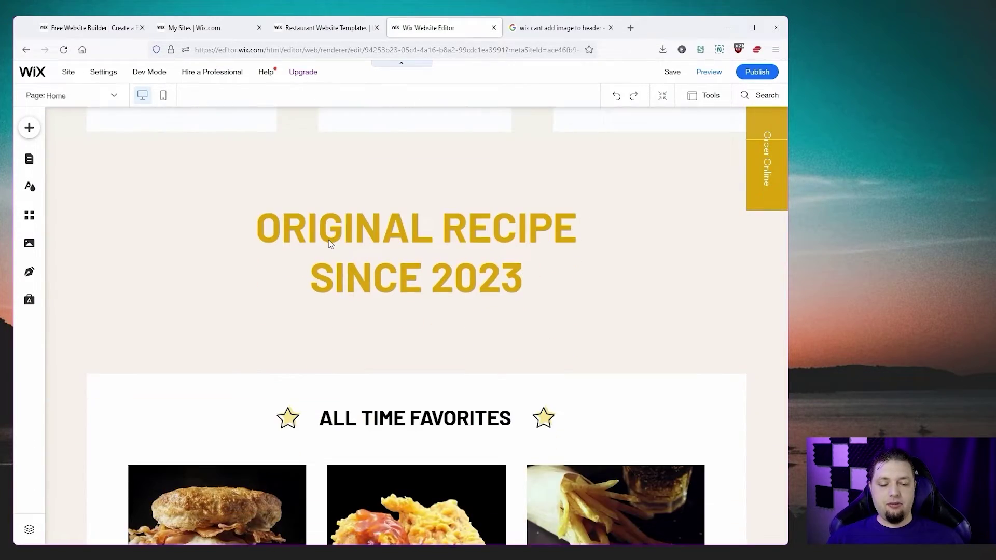
pyautogui.scroll(-20, 329, 244)
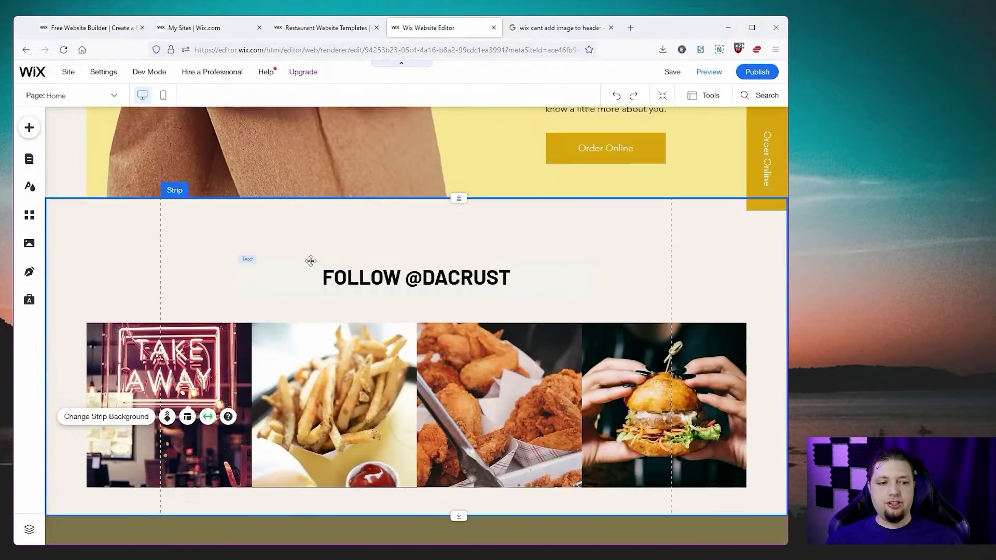
pyautogui.scroll(20, 311, 260)
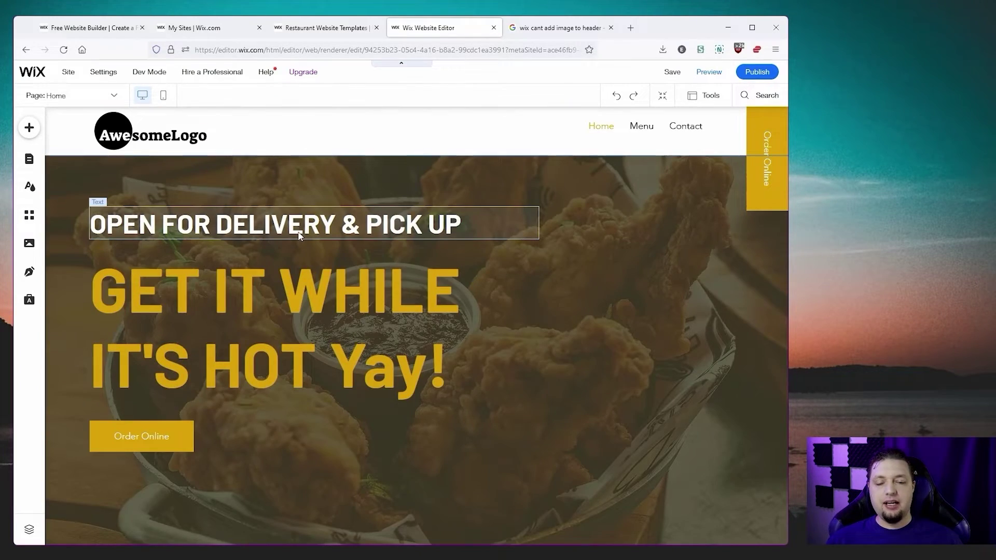
pyautogui.moveTo(83, 82)
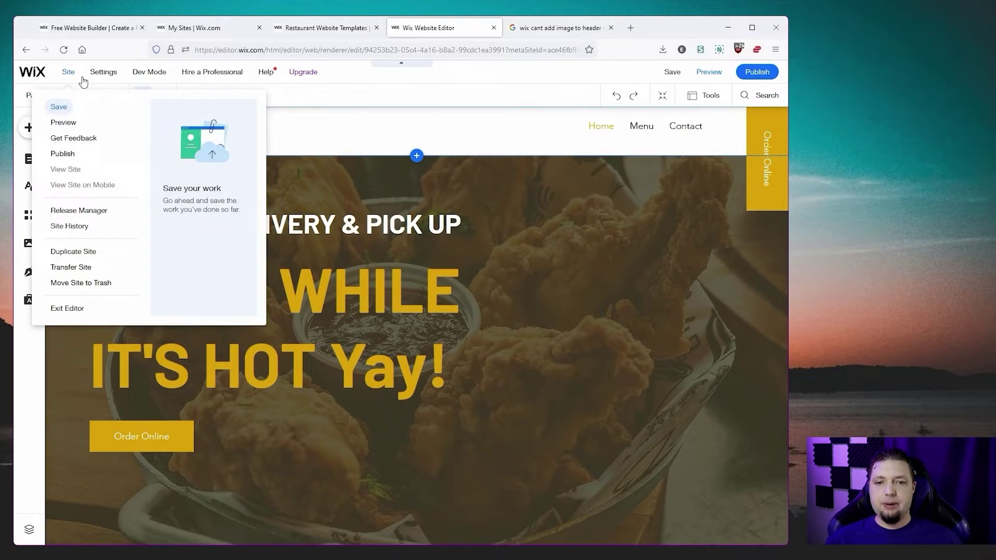
pyautogui.moveTo(750, 78)
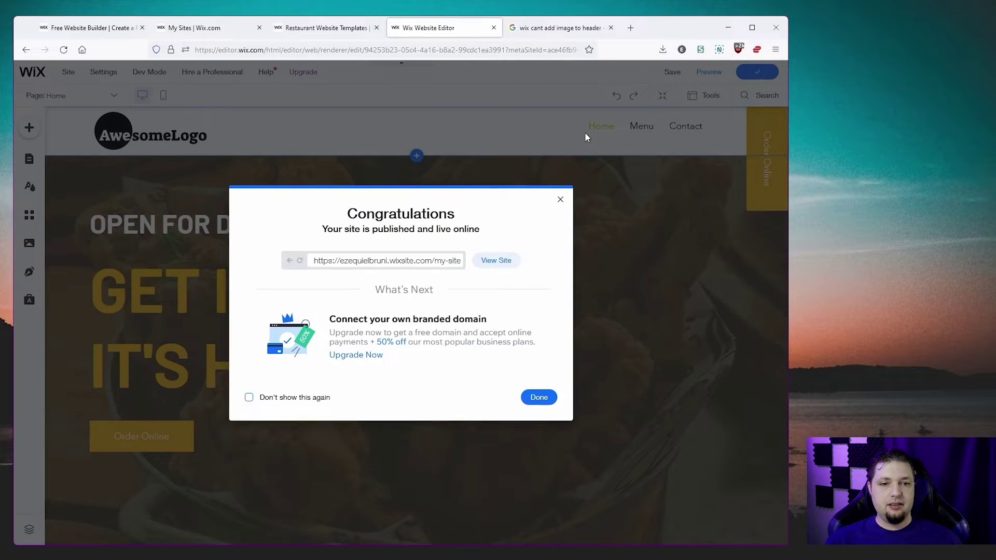
pyautogui.click(559, 201)
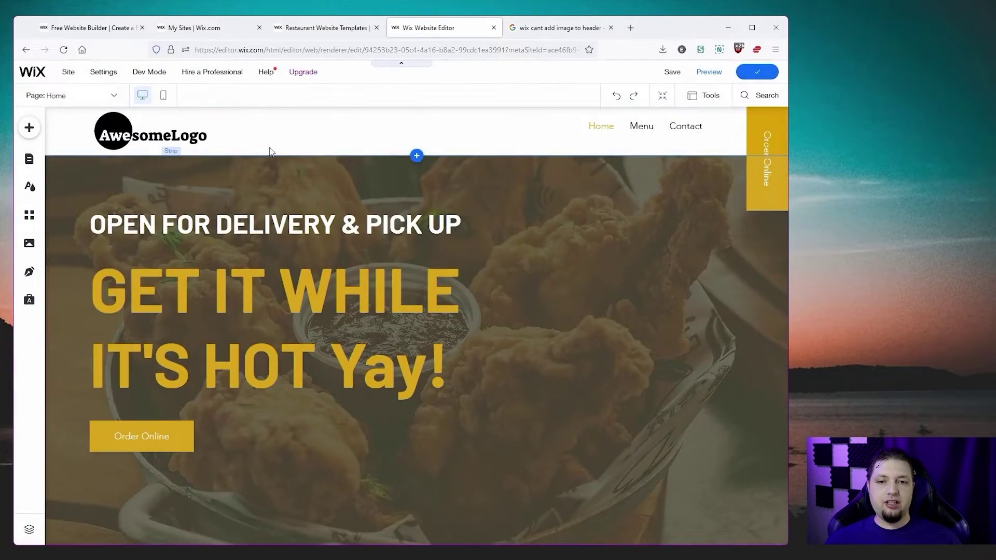
# Reload the My Sites tab and open Rename Site for the restaurant's My Site card
pyautogui.click(309, 32)
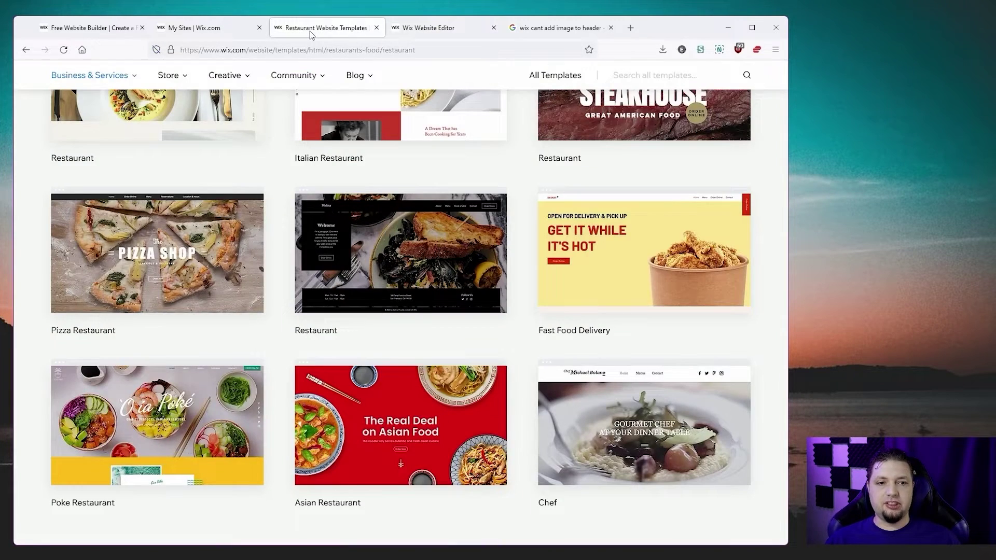
pyautogui.click(218, 32)
pyautogui.click(60, 52)
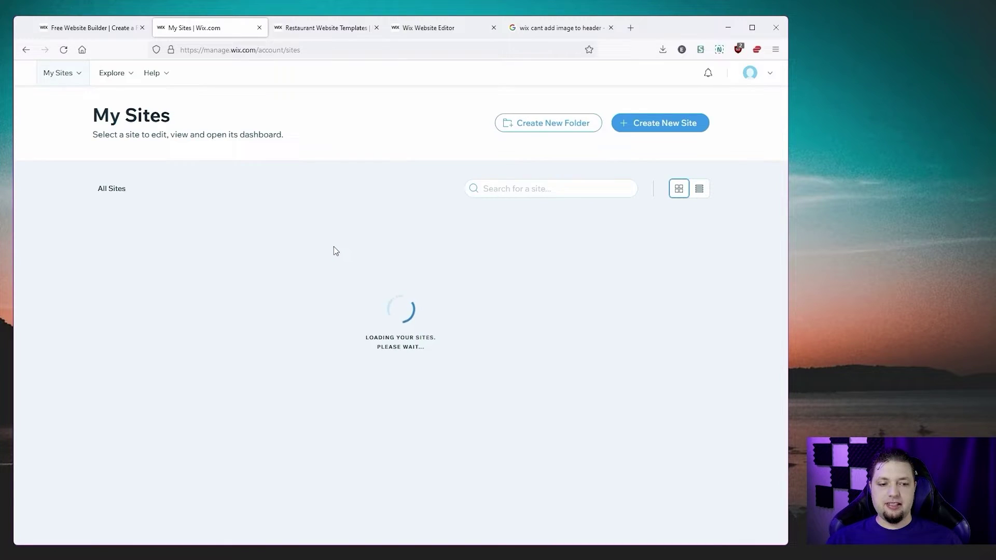
pyautogui.click(265, 316)
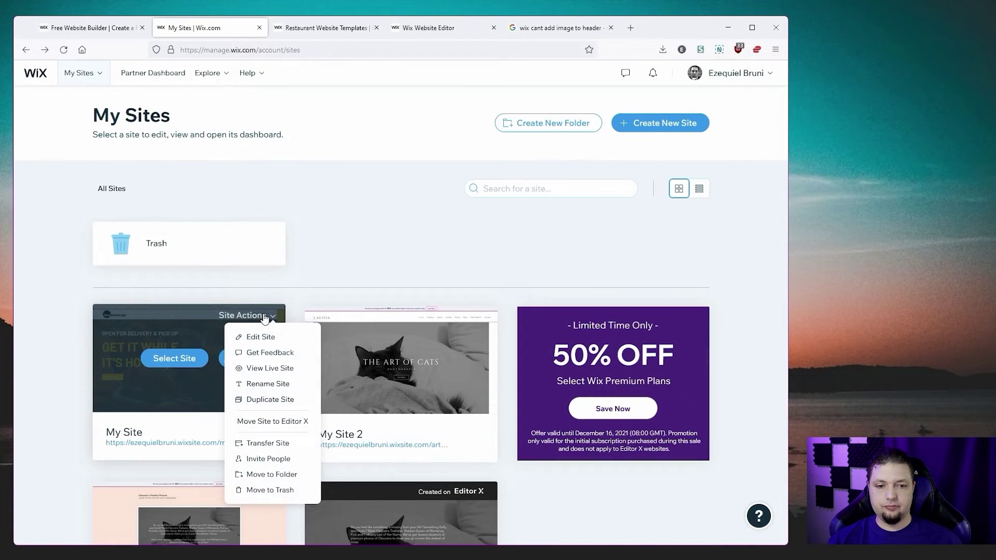
pyautogui.click(274, 388)
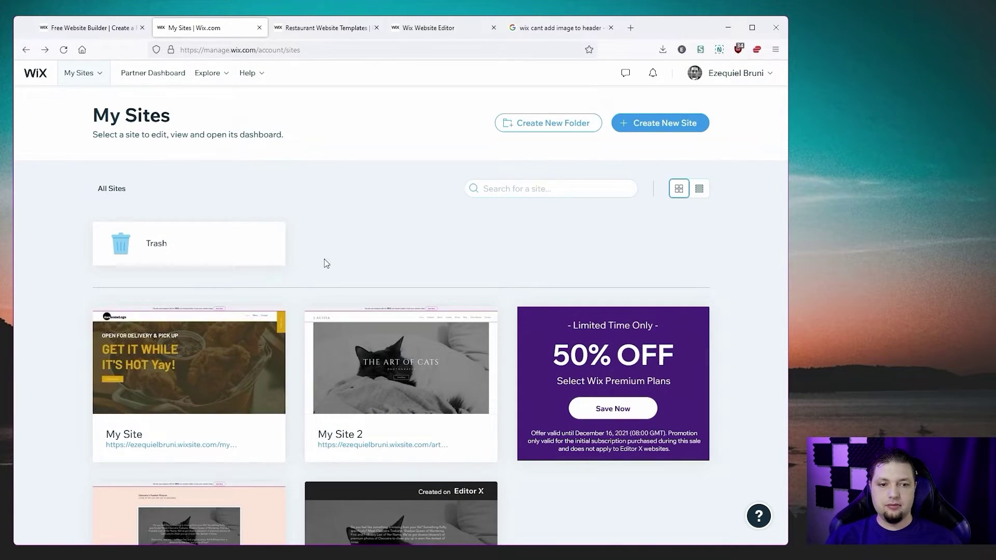
pyautogui.press('Escape')
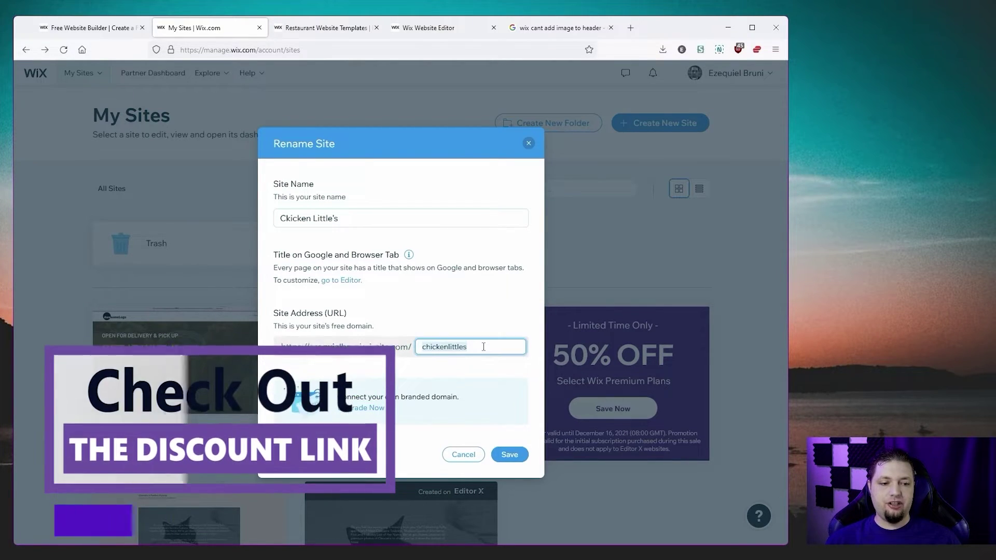
# Save the site name 'Ckicken Little's' with address chickenlittles, then open the live site
pyautogui.click(513, 456)
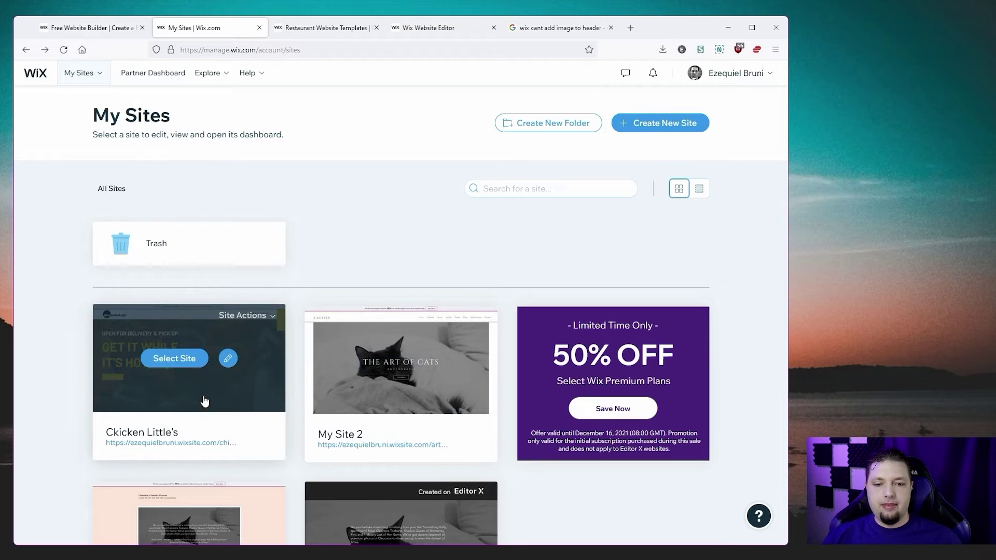
pyautogui.click(175, 444)
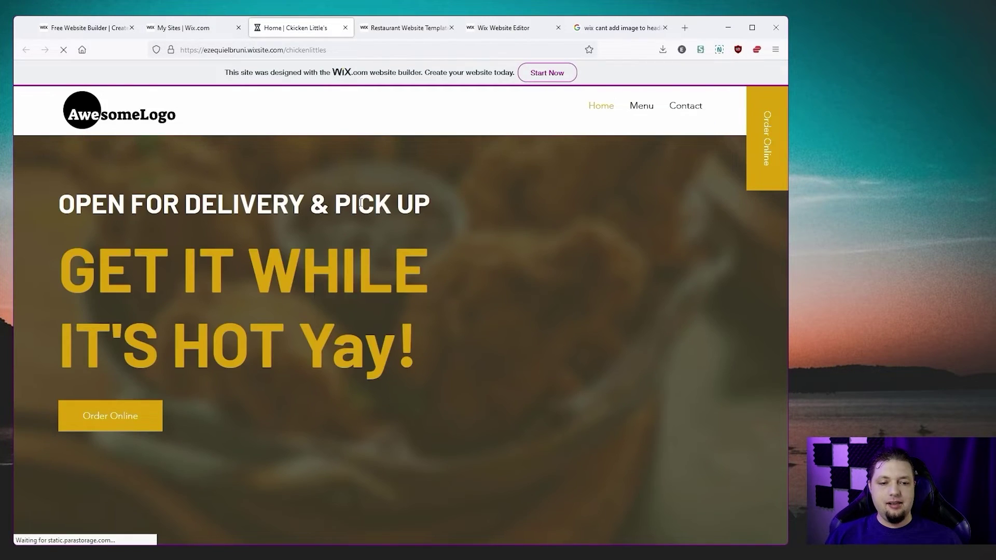
# Scroll through the published site and its Menu page, then return to the home page
pyautogui.scroll(-8, 378, 184)
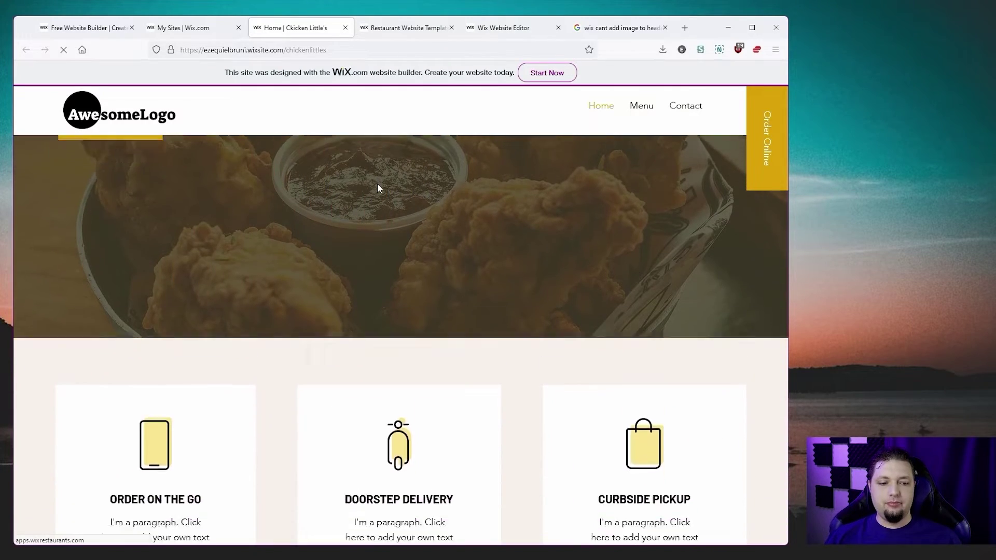
pyautogui.scroll(-15, 378, 185)
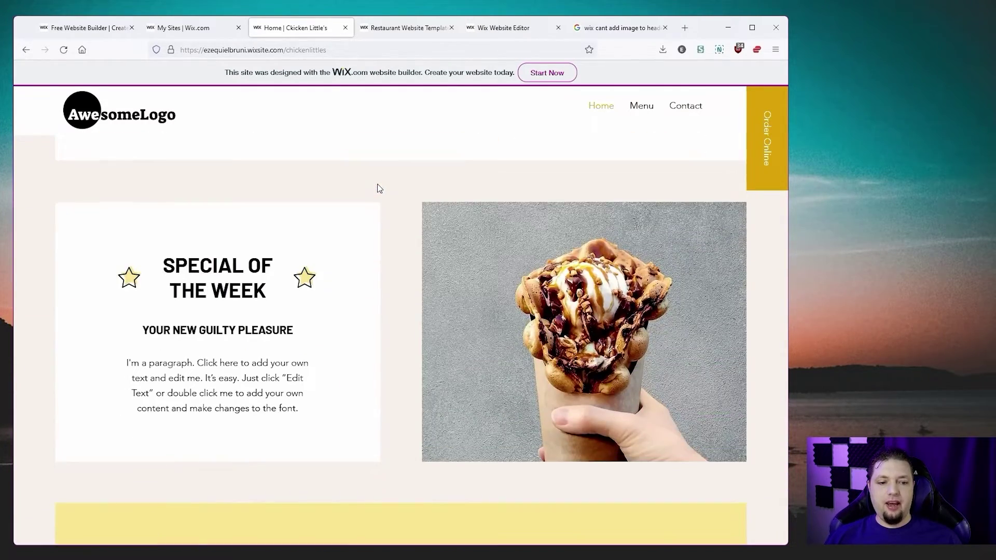
pyautogui.scroll(-2, 379, 188)
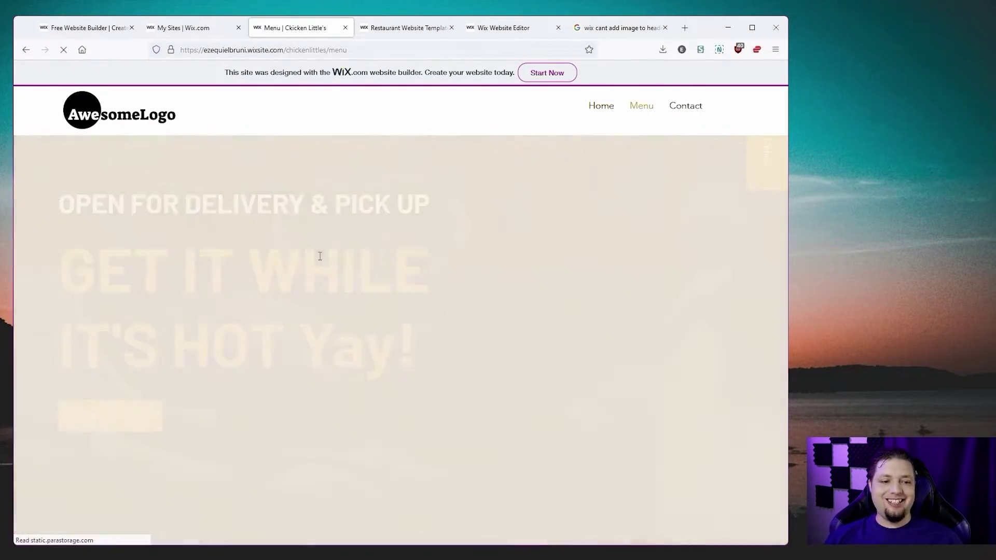
pyautogui.scroll(-3, 319, 260)
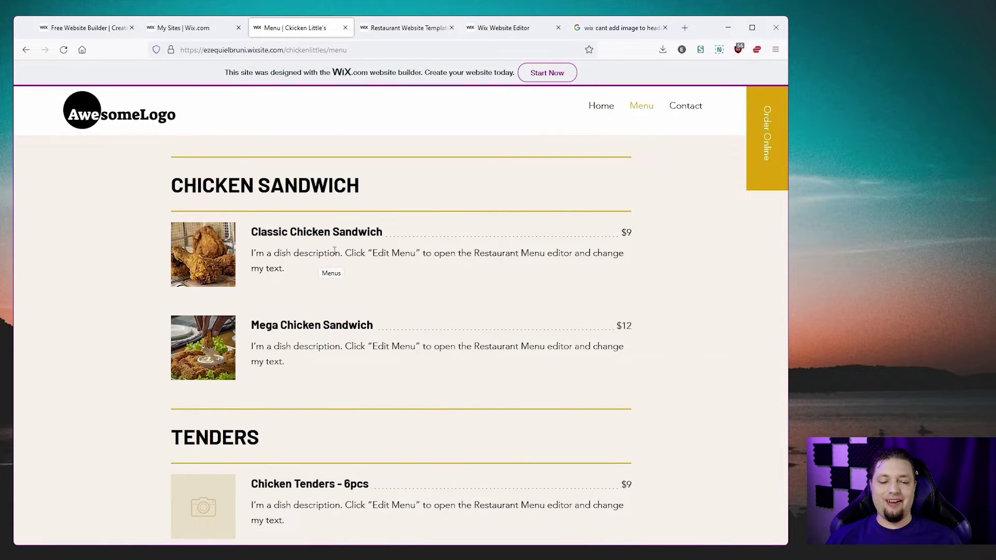
pyautogui.scroll(-15, 335, 251)
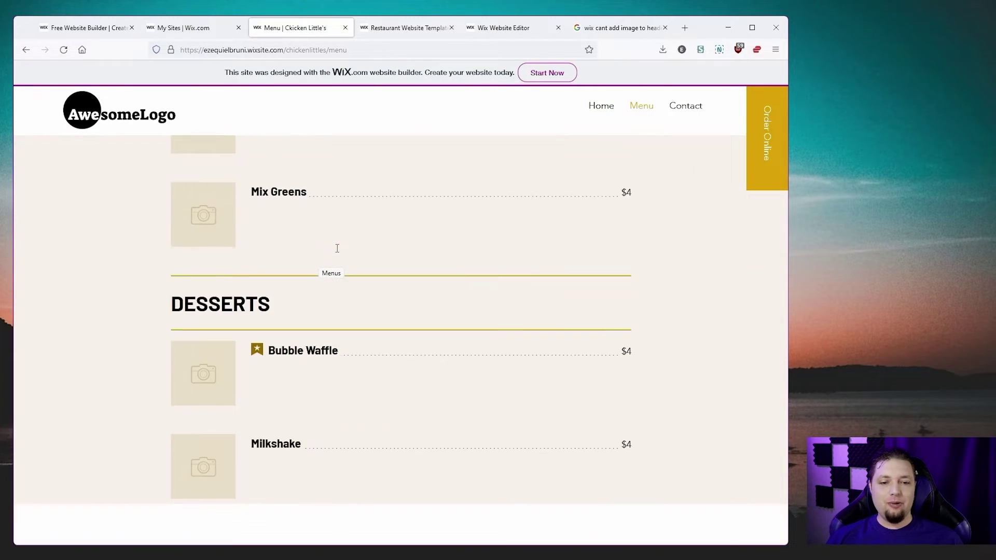
pyautogui.scroll(-5, 336, 250)
pyautogui.scroll(8, 336, 260)
pyautogui.hotkey('alt', 'Left')
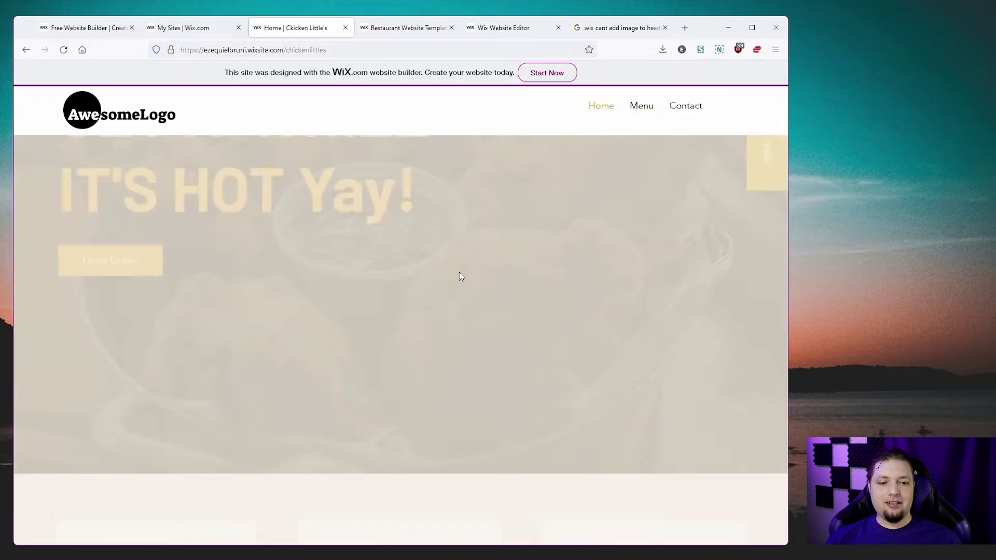
# Test the Reservations form's date picker and scroll through the Contact Us section
pyautogui.scroll(-20, 459, 274)
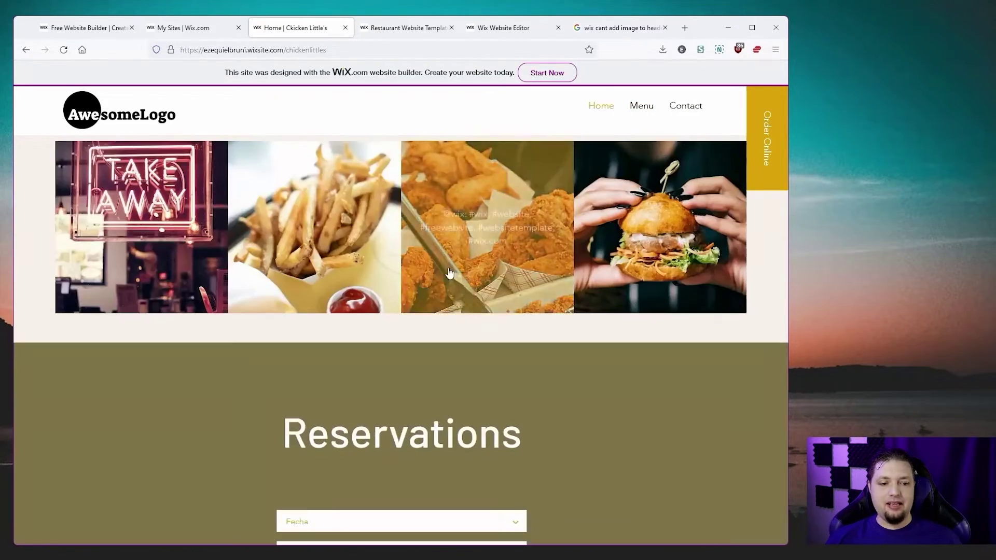
pyautogui.scroll(-8, 449, 273)
pyautogui.scroll(3, 444, 274)
pyautogui.click(470, 302)
pyautogui.click(471, 306)
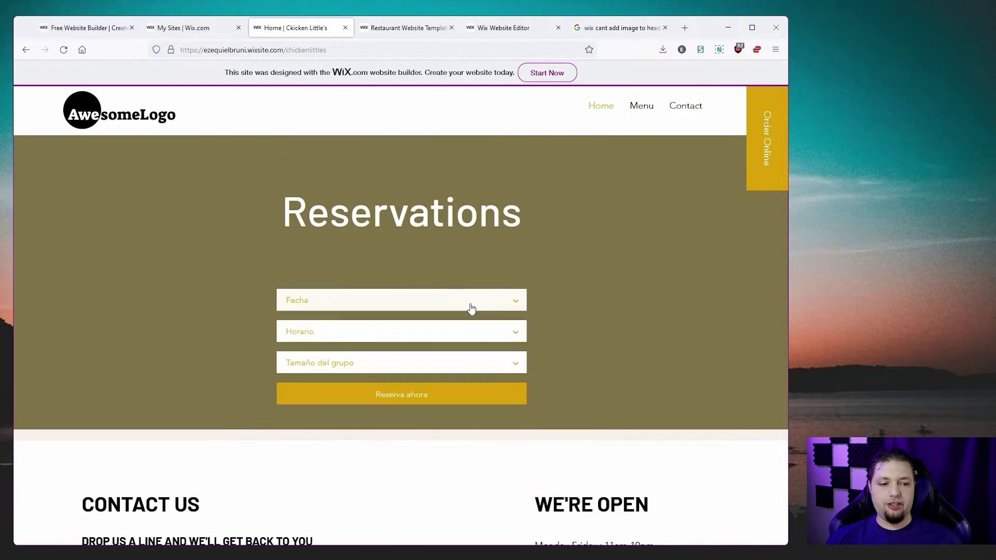
pyautogui.scroll(-5, 446, 374)
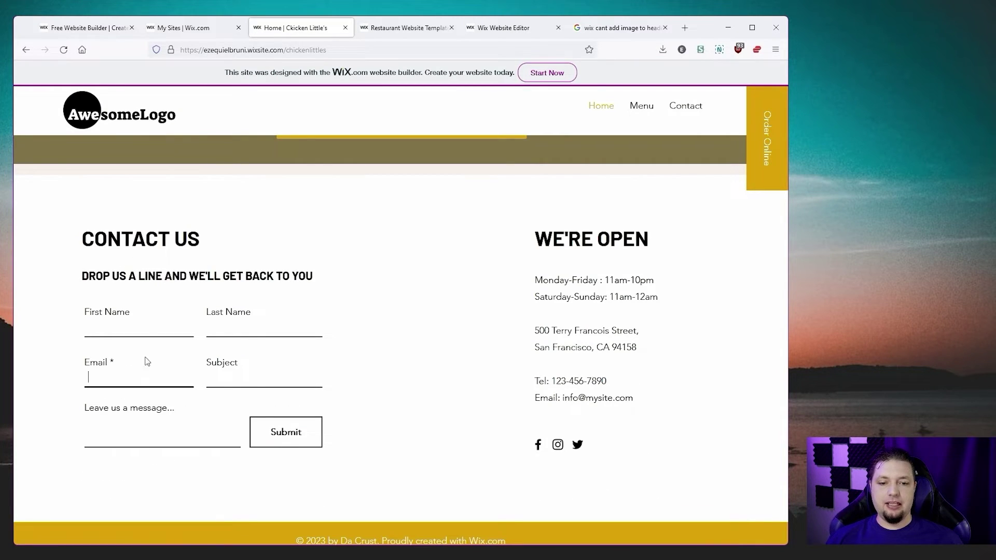
pyautogui.scroll(10, 581, 259)
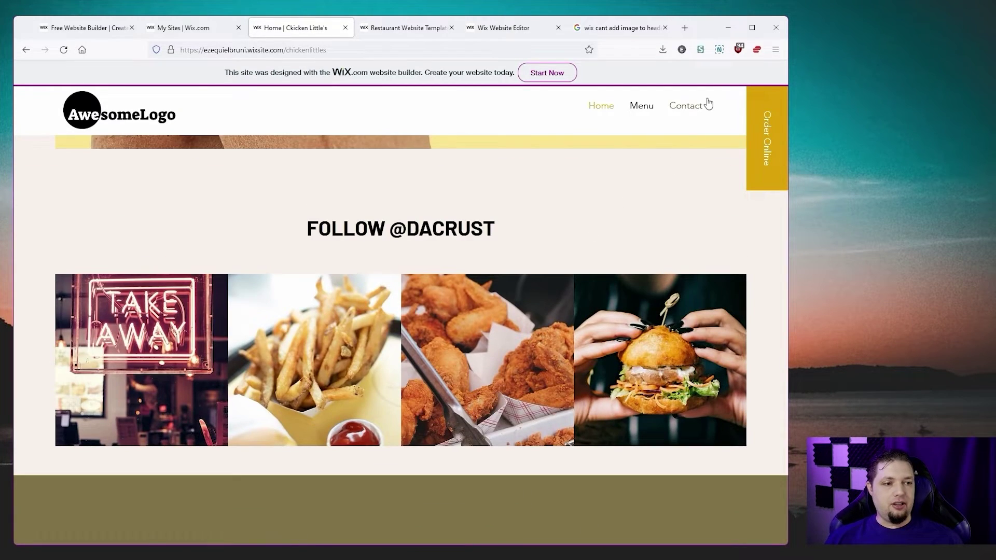
pyautogui.scroll(-9, 497, 249)
pyautogui.scroll(-2, 496, 249)
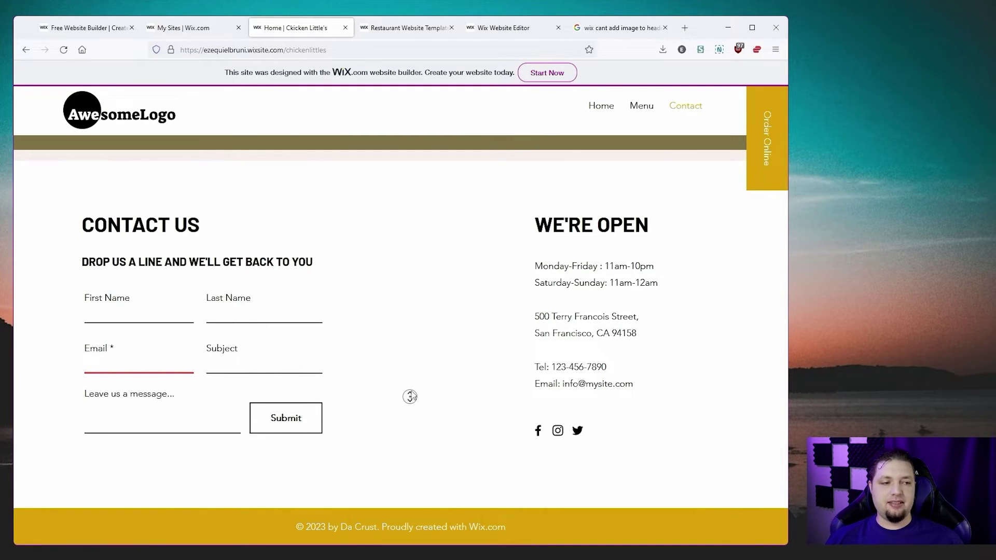
pyautogui.scroll(20, 410, 396)
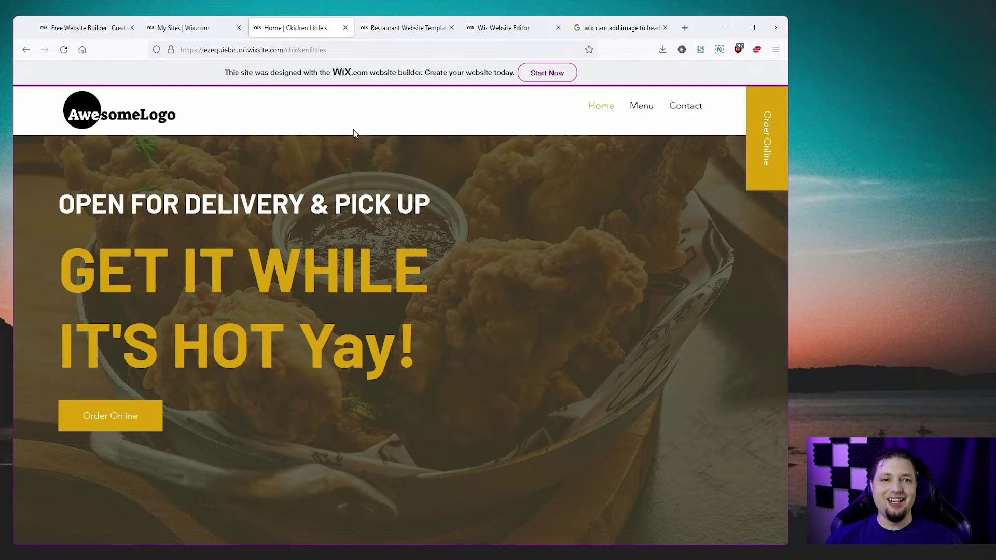